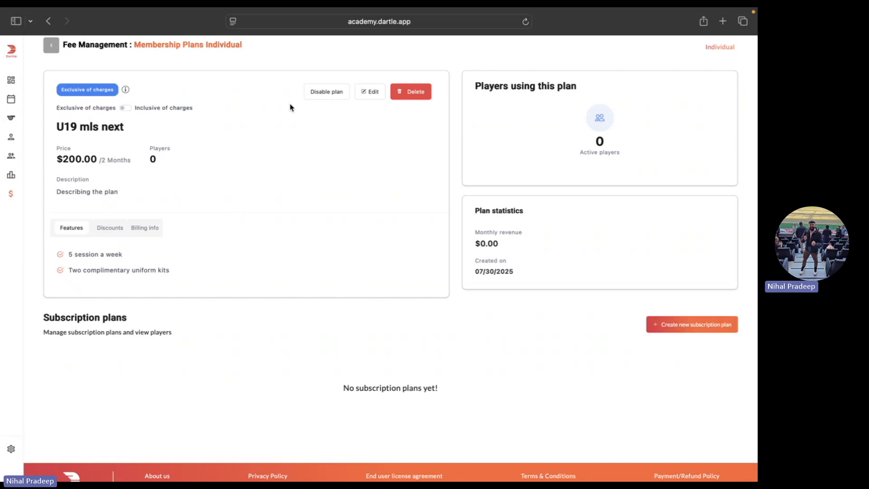
Start a new subscription plan named "4 month plan" with the description "Longer period"
{"action": "left_click", "coordinate": [688, 324]}
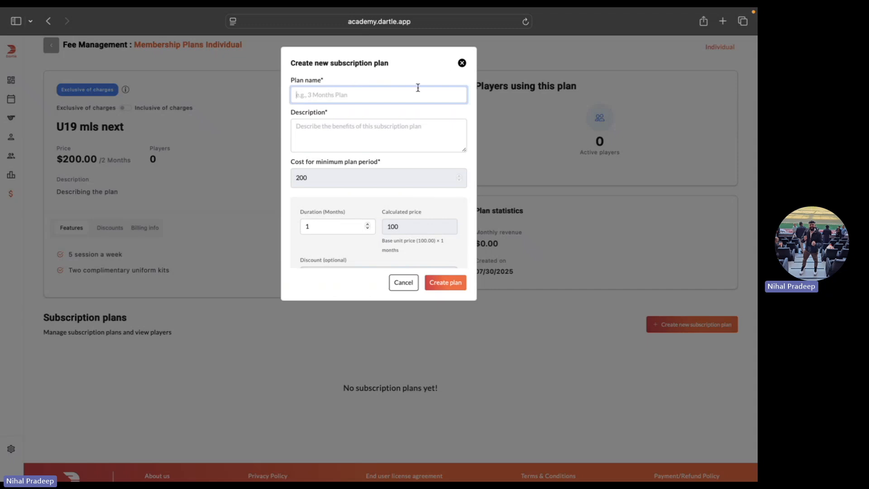
{"action": "type", "text": "4 month plan"}
{"action": "scroll", "coordinate": [362, 132], "scroll_direction": "down", "scroll_amount": 2}
{"action": "scroll", "coordinate": [335, 137], "scroll_direction": "up", "scroll_amount": 2}
{"action": "left_click", "coordinate": [383, 136]}
{"action": "type", "text": "4onger period"}
{"action": "scroll", "coordinate": [345, 192], "scroll_direction": "down", "scroll_amount": 2}
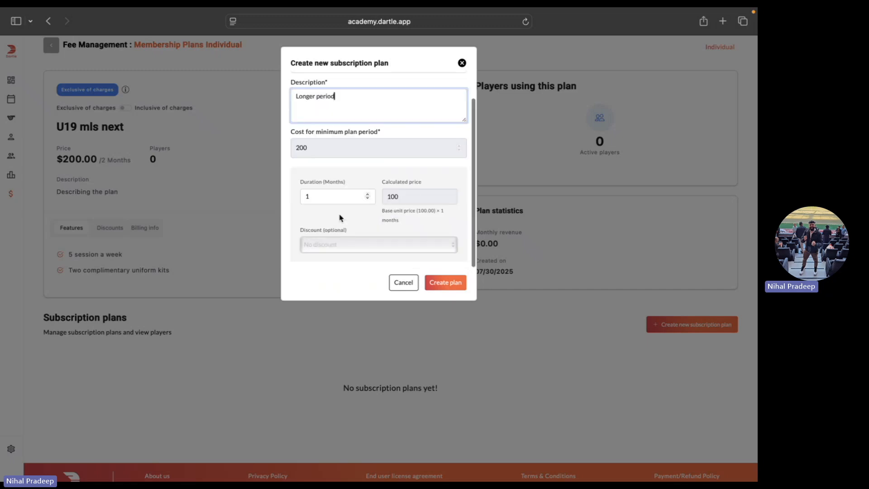
Set the subscription plan's duration to 4 months
{"action": "left_click", "coordinate": [331, 202]}
{"action": "key", "text": "BackSpace"}
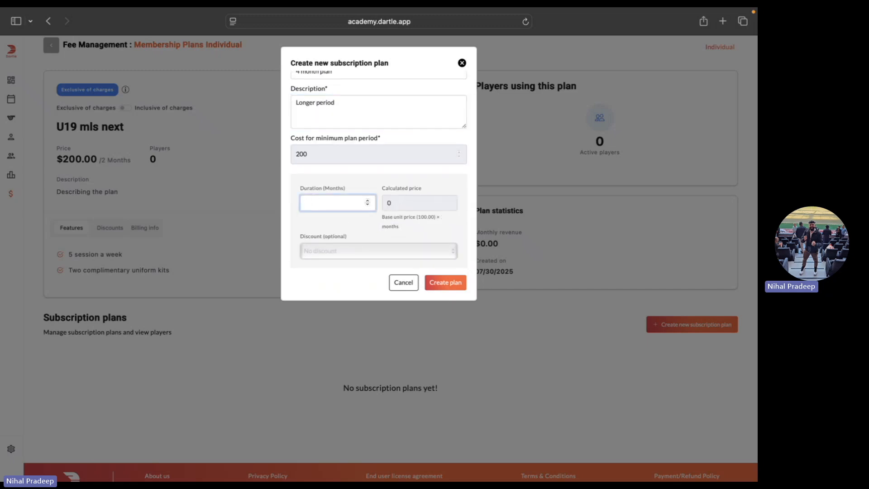
{"action": "type", "text": "4"}
{"action": "left_click", "coordinate": [340, 228]}
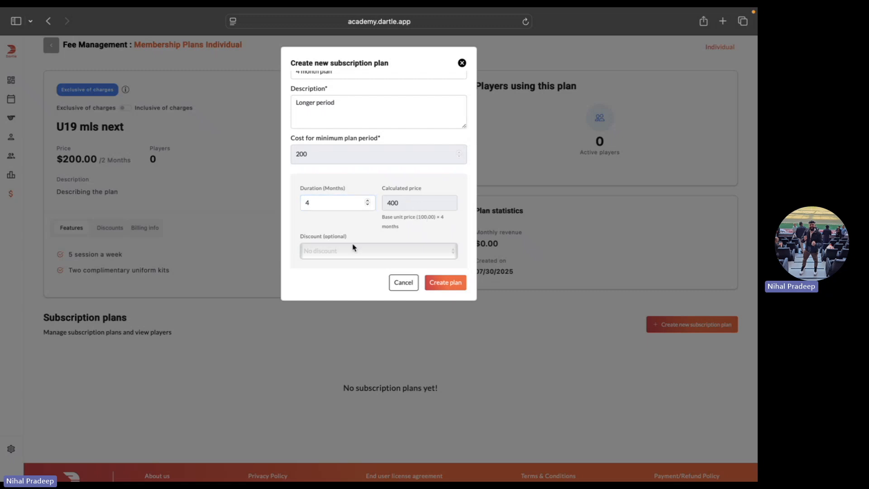
Apply a 5% percentage discount to the 4-month subscription plan and create it
{"action": "scroll", "coordinate": [347, 214], "scroll_direction": "down", "scroll_amount": 1}
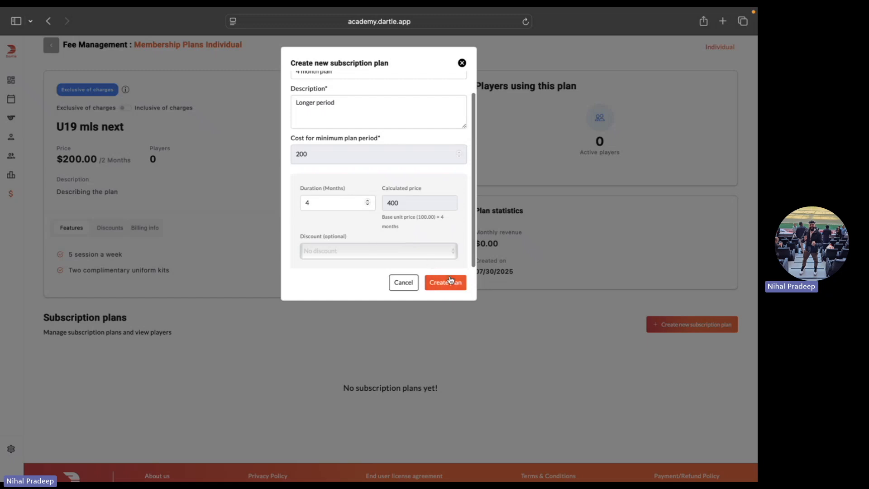
{"action": "left_click", "coordinate": [390, 252]}
{"action": "left_click", "coordinate": [348, 260]}
{"action": "scroll", "coordinate": [378, 229], "scroll_direction": "down", "scroll_amount": 3}
{"action": "left_click", "coordinate": [390, 209]}
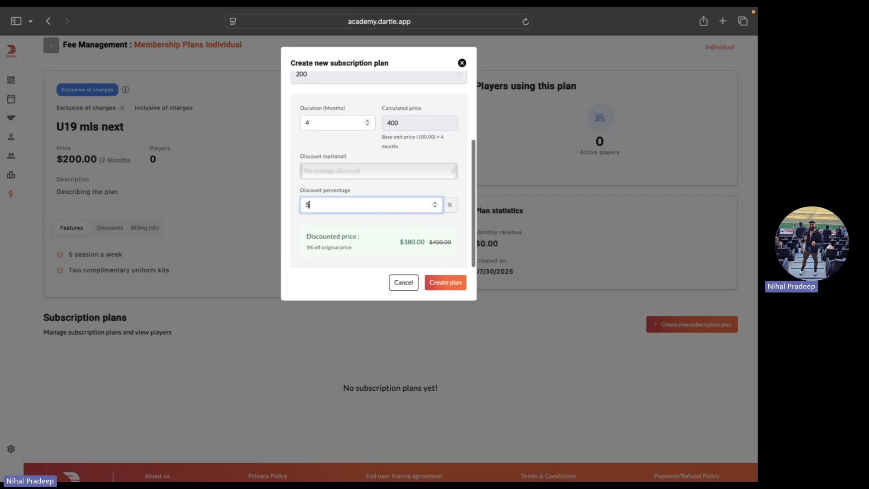
{"action": "type", "text": "5"}
{"action": "left_click", "coordinate": [397, 235]}
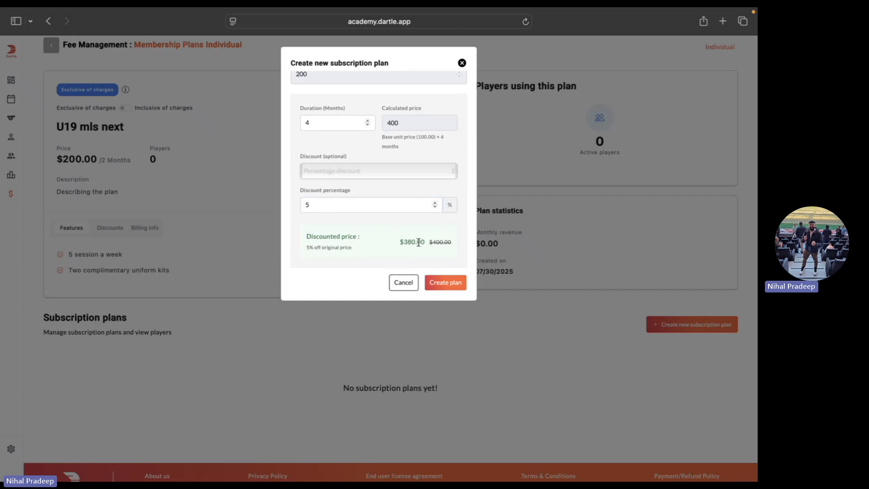
{"action": "left_click", "coordinate": [446, 282]}
Start another subscription plan named "8 Month" with a duration of 8 months
{"action": "scroll", "coordinate": [372, 277], "scroll_direction": "down", "scroll_amount": 2}
{"action": "left_click", "coordinate": [693, 273]}
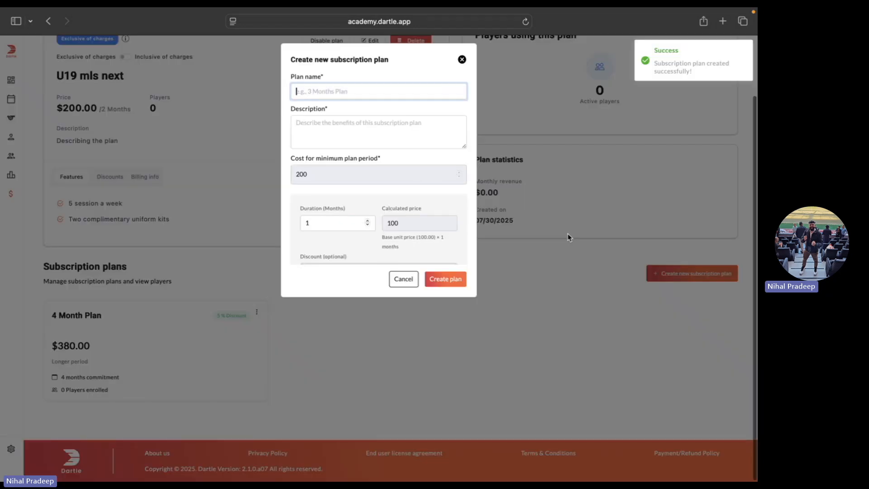
{"action": "type", "text": "8 Month"}
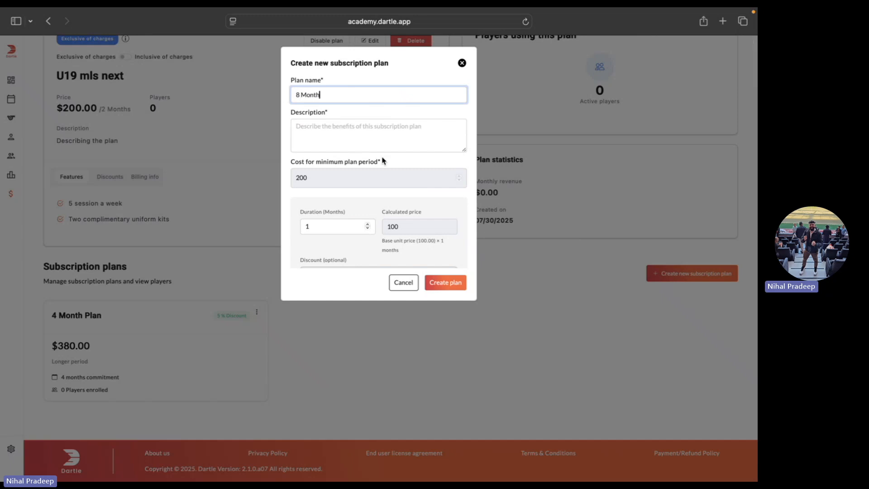
{"action": "double_click", "coordinate": [312, 225]}
{"action": "type", "text": "8"}
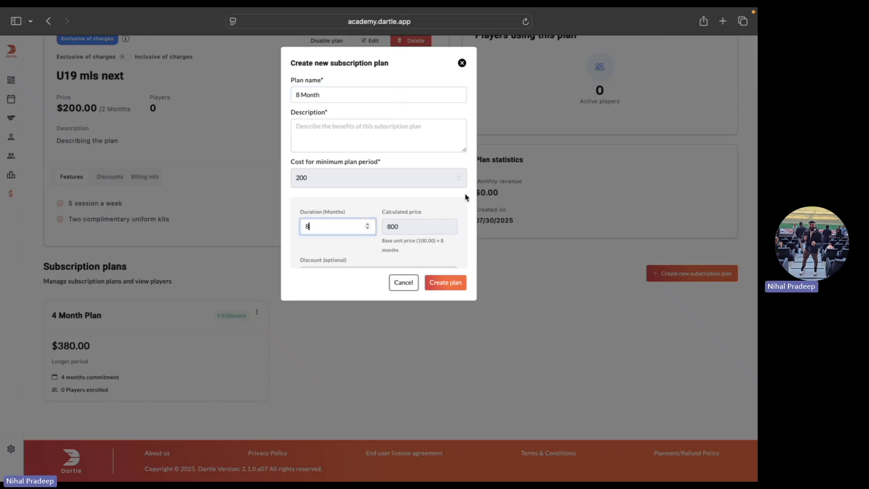
Try a percentage discount of 20% on the 8-month subscription plan
{"action": "scroll", "coordinate": [385, 222], "scroll_direction": "down", "scroll_amount": 2}
{"action": "left_click", "coordinate": [345, 256]}
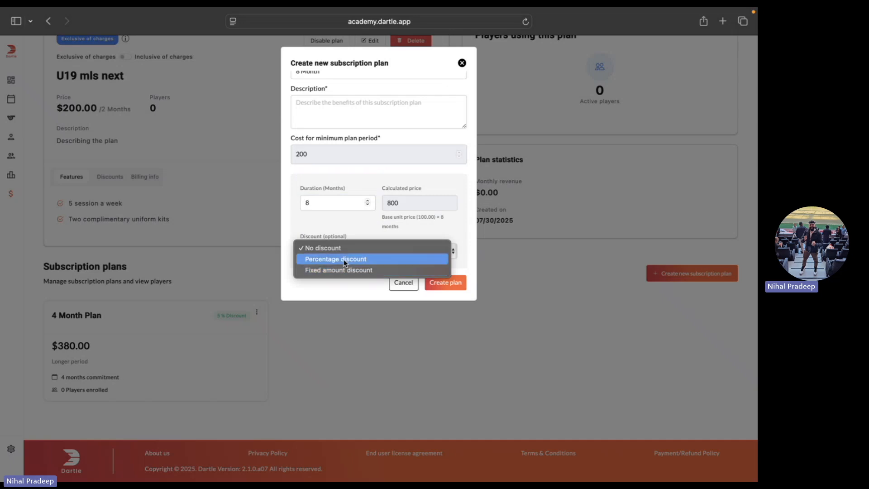
{"action": "left_click", "coordinate": [379, 259]}
{"action": "scroll", "coordinate": [379, 254], "scroll_direction": "down", "scroll_amount": 5}
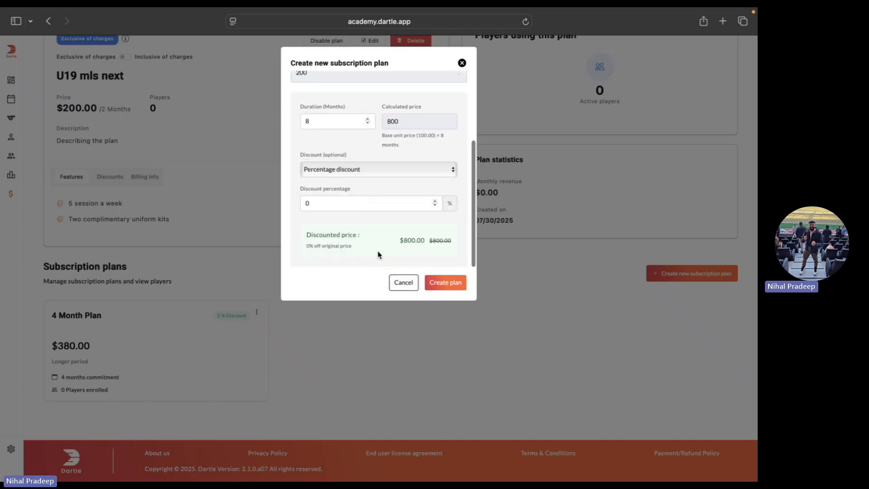
{"action": "left_click", "coordinate": [345, 203]}
{"action": "key", "text": "BackSpace"}
{"action": "type", "text": "20"}
{"action": "left_click", "coordinate": [338, 222]}
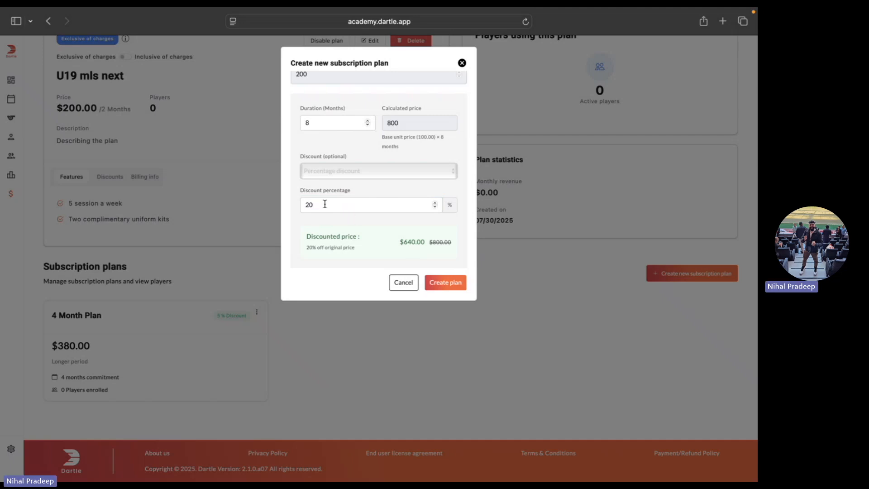
Give the 8-month plan a fixed amount discount of $100 and the description "New plan", and create it
{"action": "left_click", "coordinate": [350, 174]}
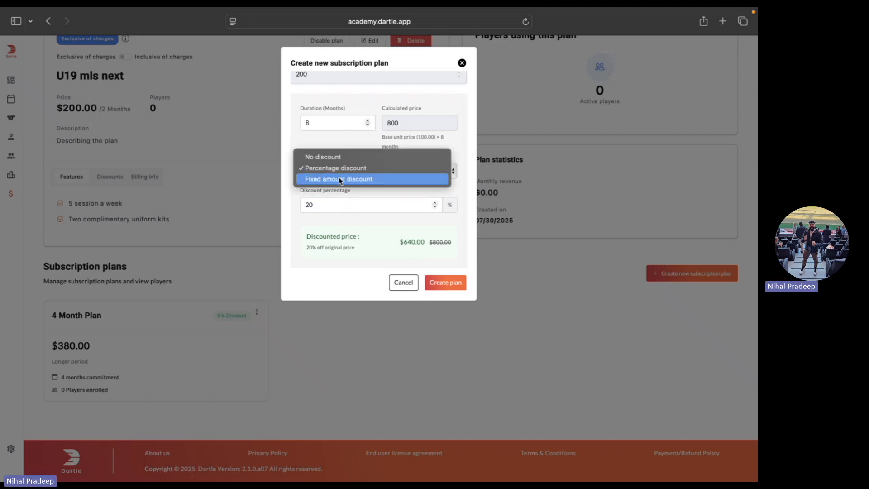
{"action": "left_click", "coordinate": [341, 181]}
{"action": "left_click", "coordinate": [335, 206]}
{"action": "key", "text": "BackSpace"}
{"action": "key", "text": "BackSpace"}
{"action": "type", "text": "100"}
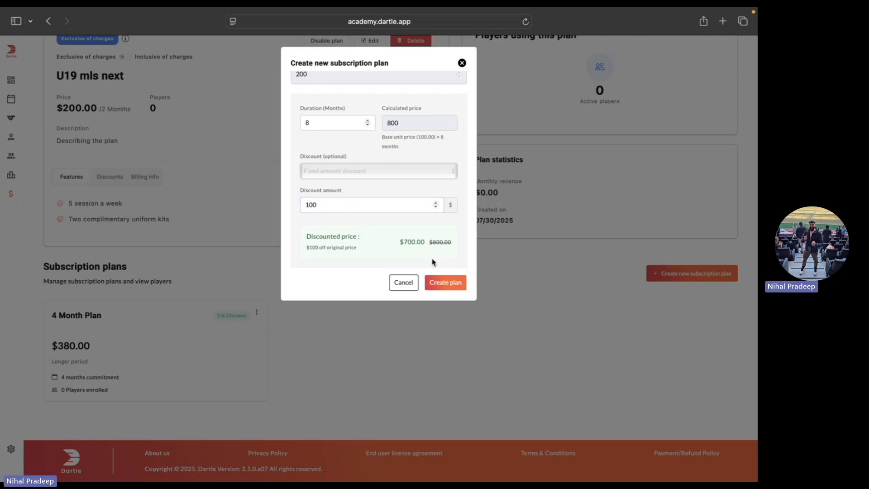
{"action": "left_click", "coordinate": [445, 282]}
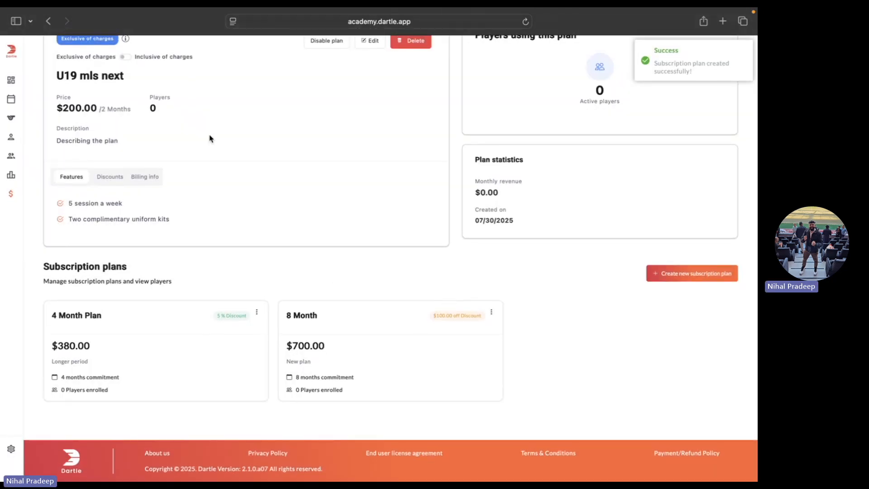
{"action": "scroll", "coordinate": [354, 82], "scroll_direction": "up", "scroll_amount": 3}
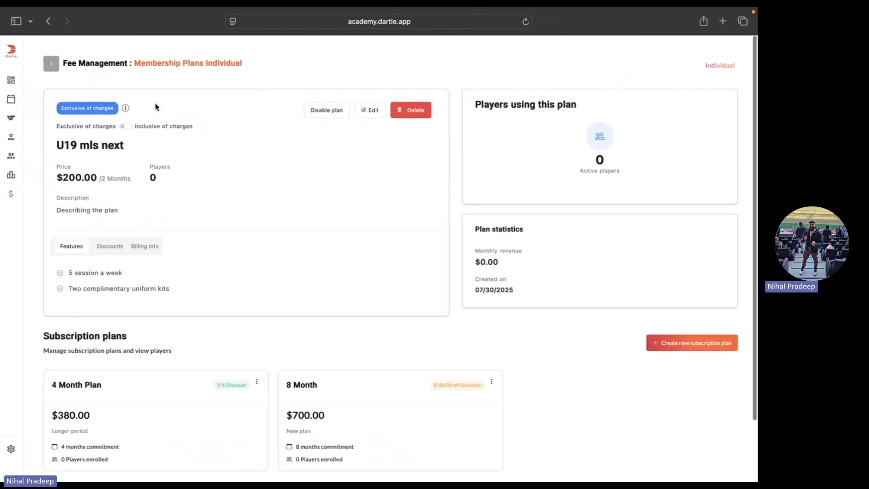
{"action": "scroll", "coordinate": [256, 196], "scroll_direction": "down", "scroll_amount": 2}
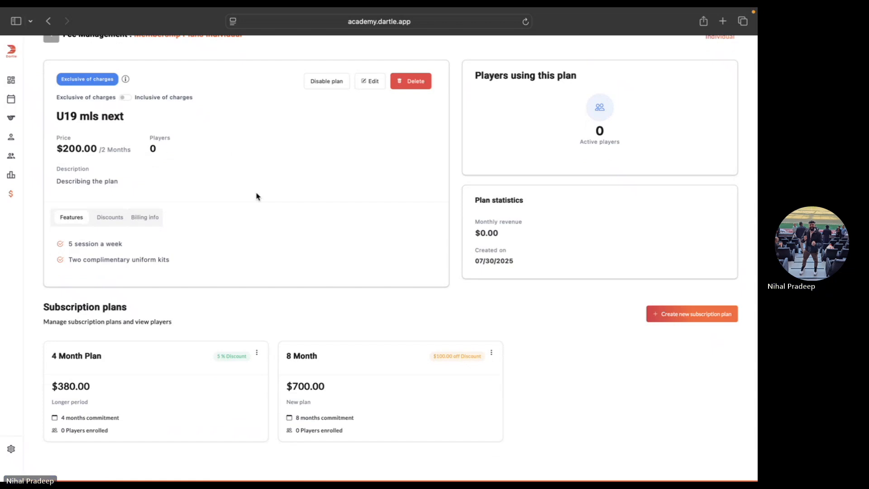
{"action": "scroll", "coordinate": [256, 196], "scroll_direction": "up", "scroll_amount": 2}
{"action": "scroll", "coordinate": [369, 254], "scroll_direction": "down", "scroll_amount": 1}
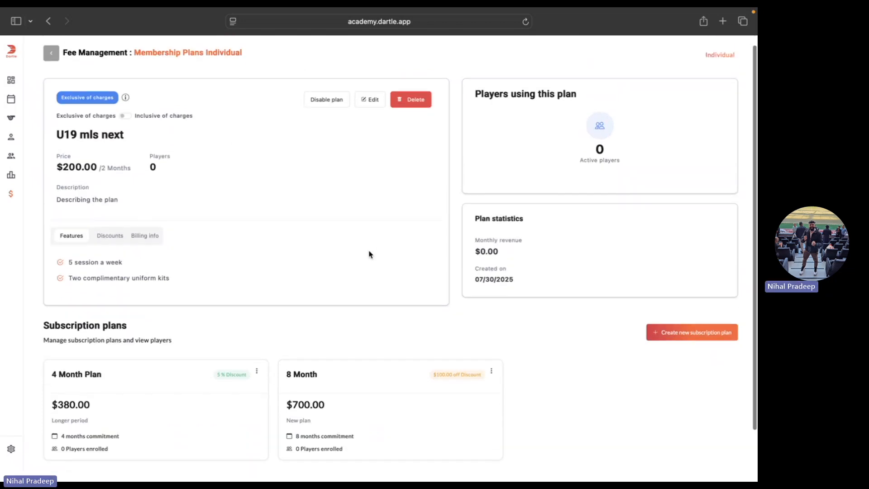
{"action": "scroll", "coordinate": [151, 180], "scroll_direction": "down", "scroll_amount": 3}
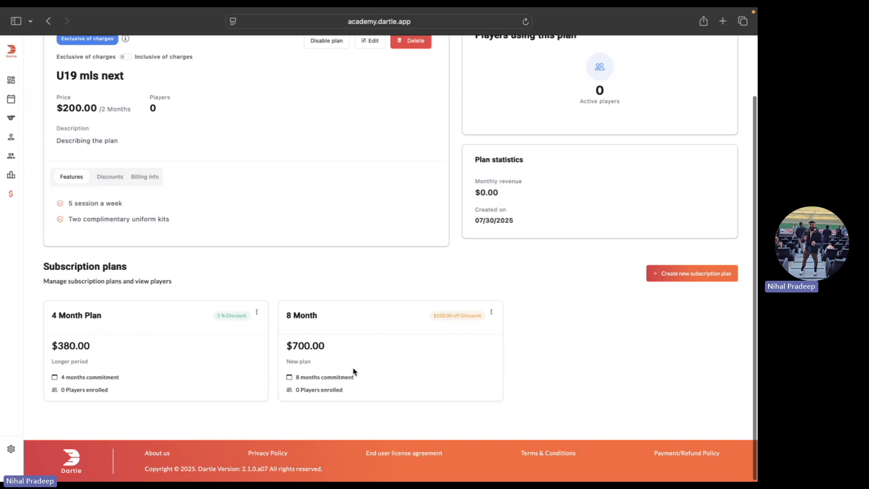
Return to the fee management overview and open the Offers & Discounts configuration
{"action": "scroll", "coordinate": [362, 276], "scroll_direction": "up", "scroll_amount": 3}
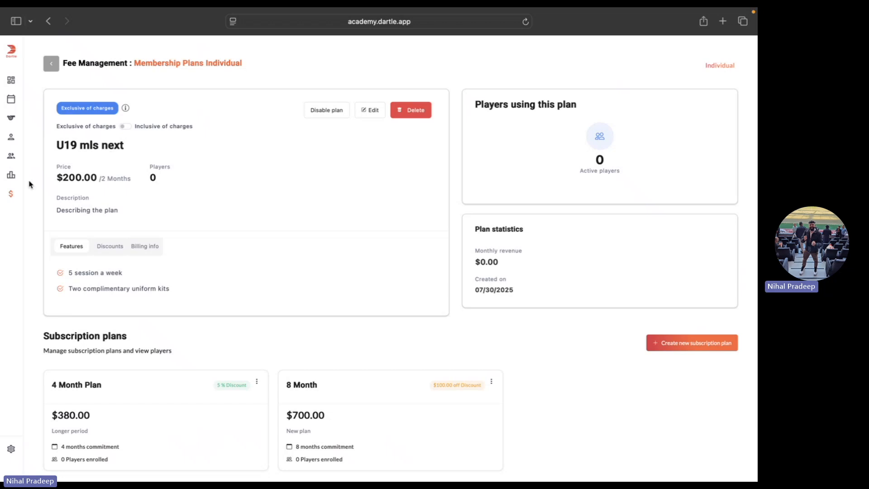
{"action": "left_click", "coordinate": [54, 65]}
{"action": "left_click", "coordinate": [53, 65]}
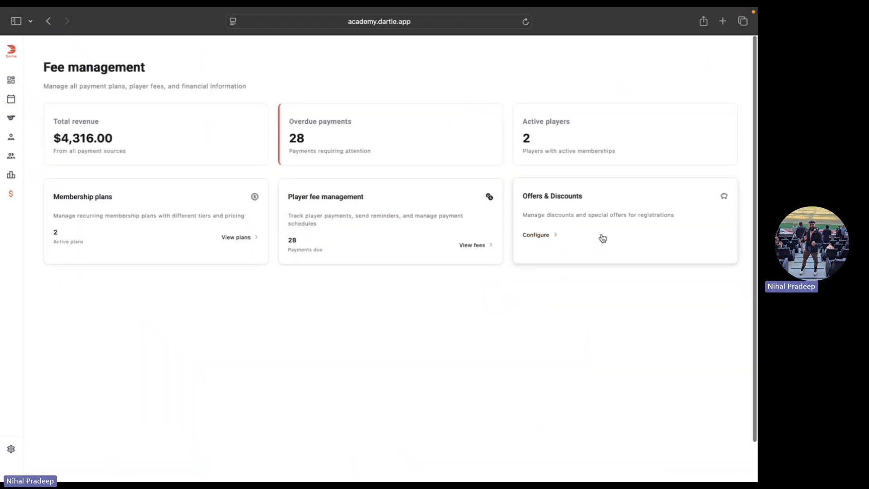
{"action": "left_click", "coordinate": [604, 237]}
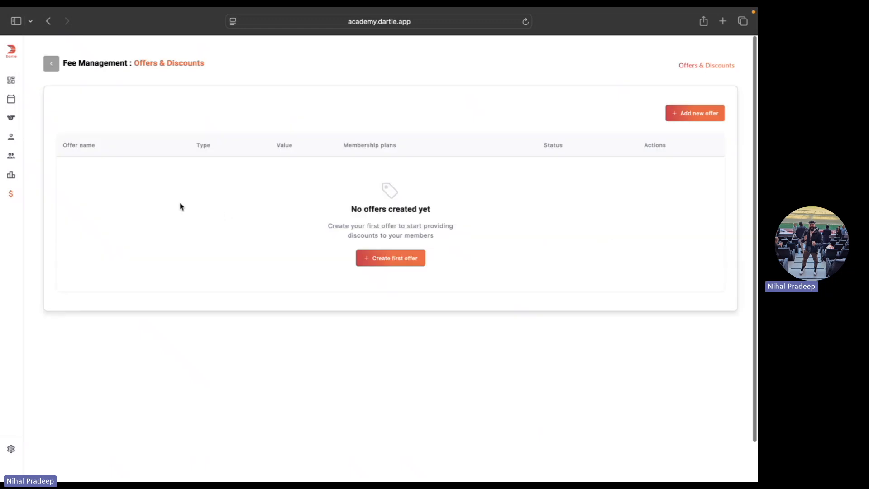
Start a new offer named "Sibling Discount" with a 10 percent discount capped at 100
{"action": "left_click", "coordinate": [403, 263]}
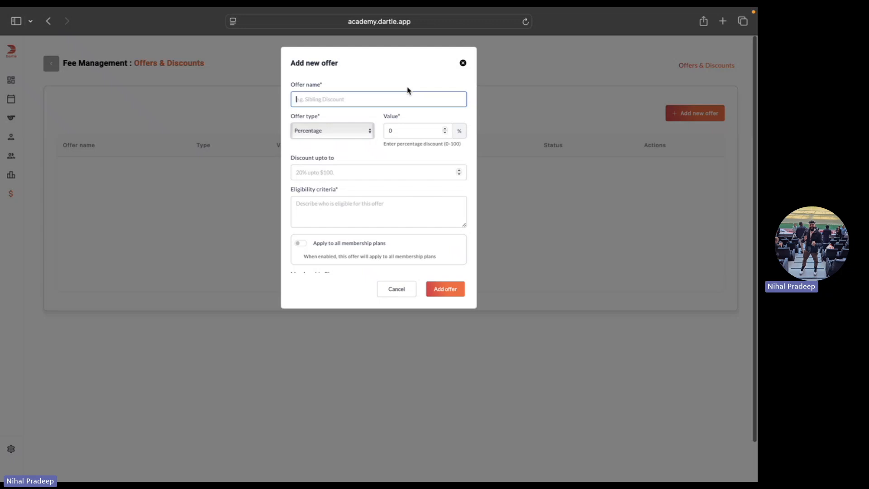
{"action": "type", "text": "Sibling Discount"}
{"action": "left_click", "coordinate": [403, 130]}
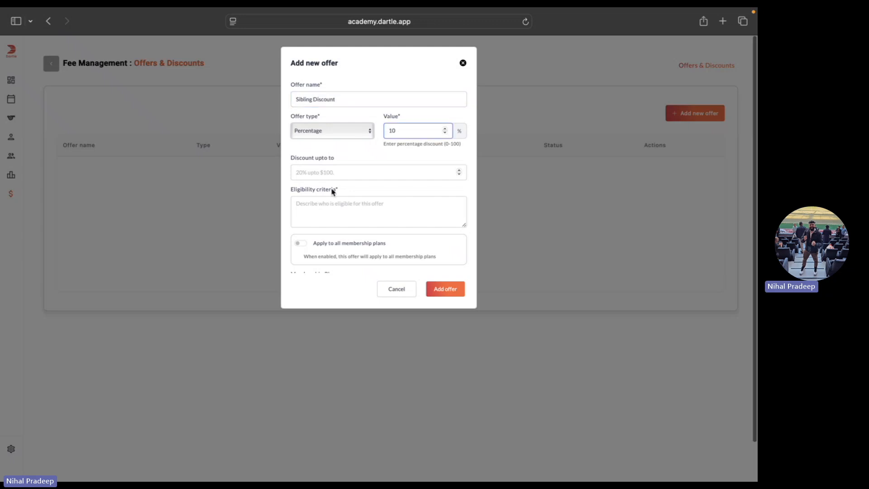
{"action": "left_click", "coordinate": [329, 174]}
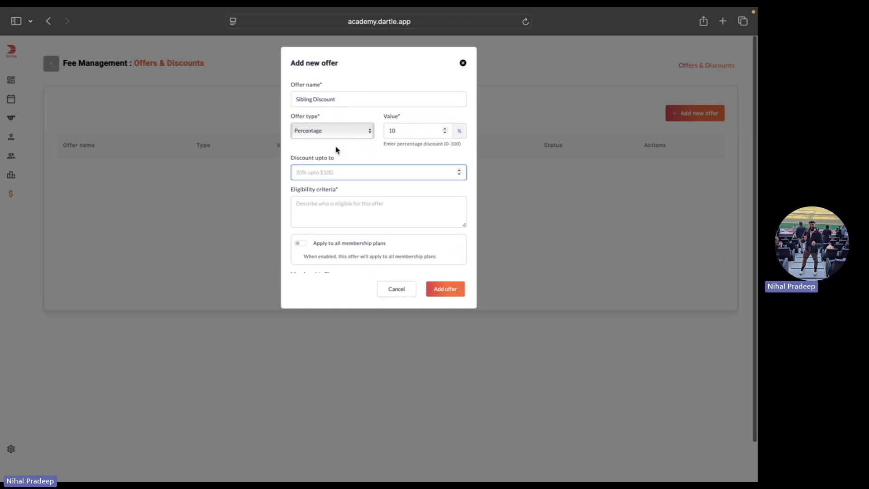
{"action": "type", "text": "10"}
Enter "Two students from the parent" as the offer's eligibility criteria
{"action": "scroll", "coordinate": [355, 146], "scroll_direction": "down", "scroll_amount": 2}
{"action": "left_click", "coordinate": [355, 146]}
{"action": "scroll", "coordinate": [355, 144], "scroll_direction": "up", "scroll_amount": 1}
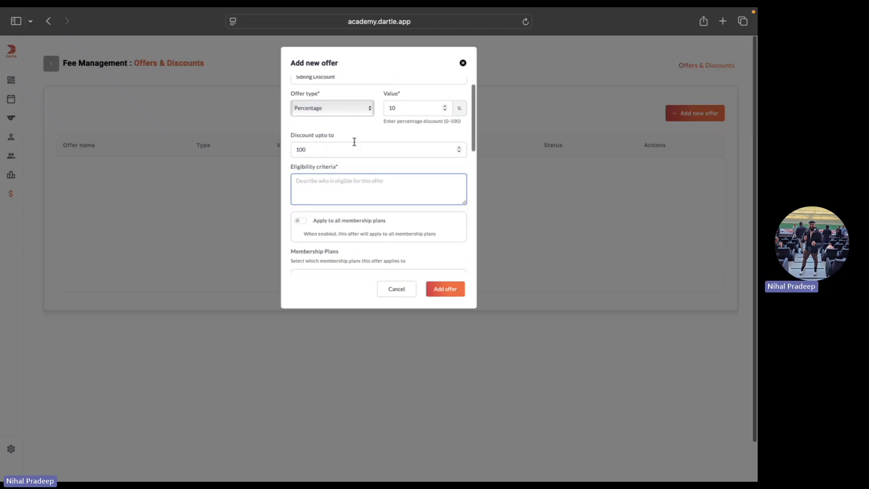
{"action": "type", "text": "Two students frm"}
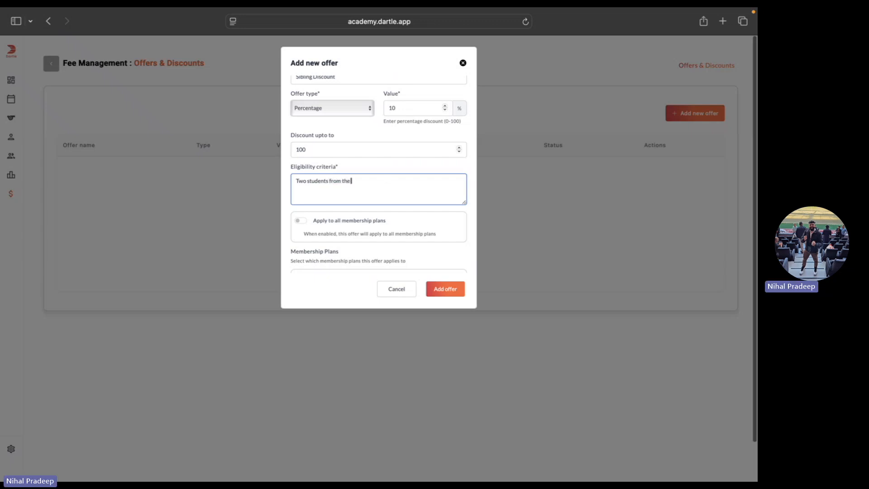
{"action": "scroll", "coordinate": [313, 181], "scroll_direction": "down", "scroll_amount": 2}
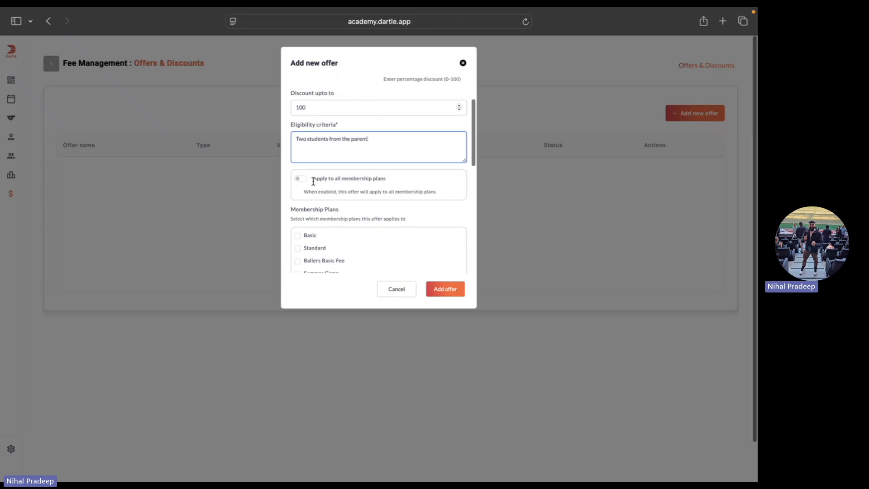
Turn on applying the offer to all membership plans and switch it back off
{"action": "scroll", "coordinate": [298, 184], "scroll_direction": "down", "scroll_amount": 2}
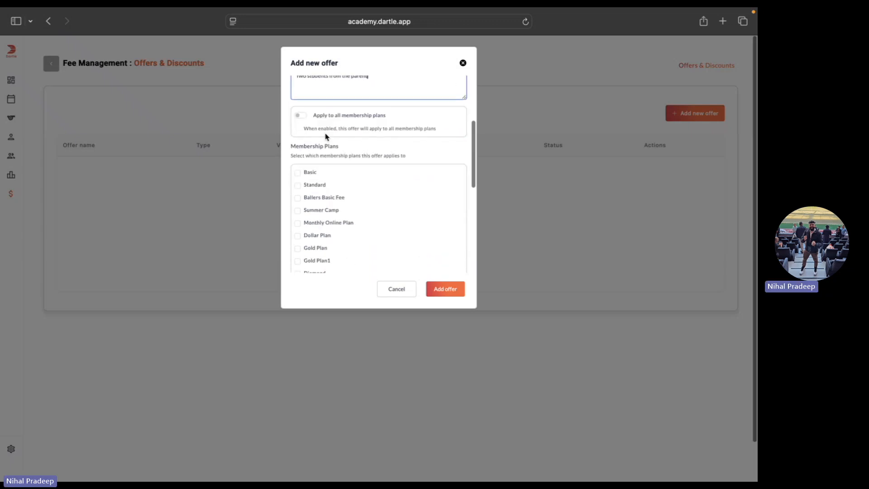
{"action": "scroll", "coordinate": [326, 135], "scroll_direction": "down", "scroll_amount": 1}
{"action": "left_click", "coordinate": [301, 104]}
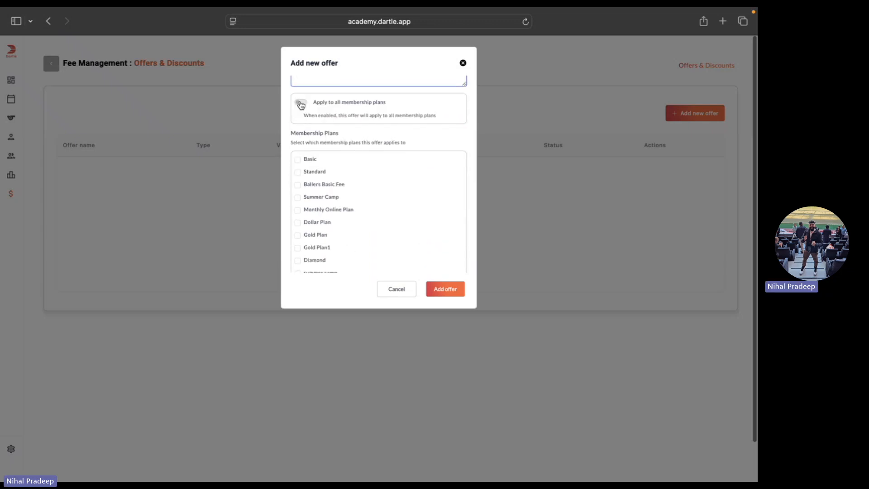
{"action": "left_click", "coordinate": [301, 208]}
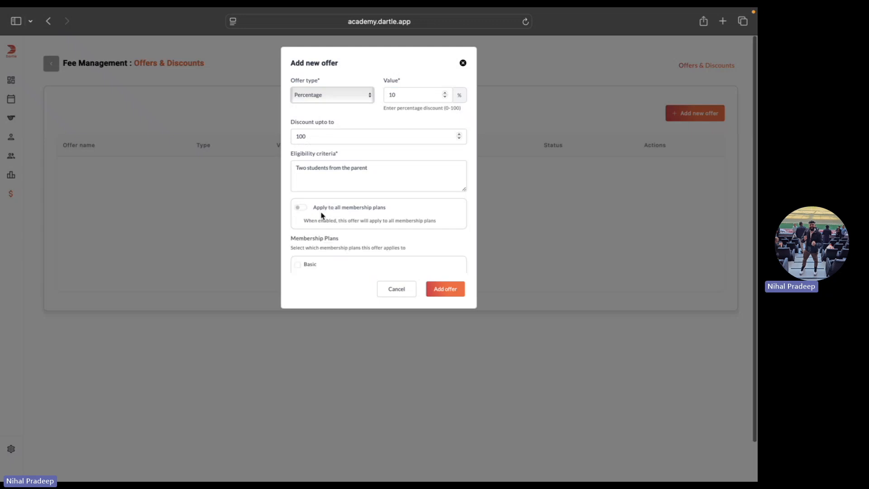
Select U19 MLS Next as the membership plan the sibling offer applies to
{"action": "scroll", "coordinate": [323, 216], "scroll_direction": "down", "scroll_amount": 5}
{"action": "scroll", "coordinate": [314, 162], "scroll_direction": "down", "scroll_amount": 3}
{"action": "scroll", "coordinate": [314, 162], "scroll_direction": "down", "scroll_amount": 4}
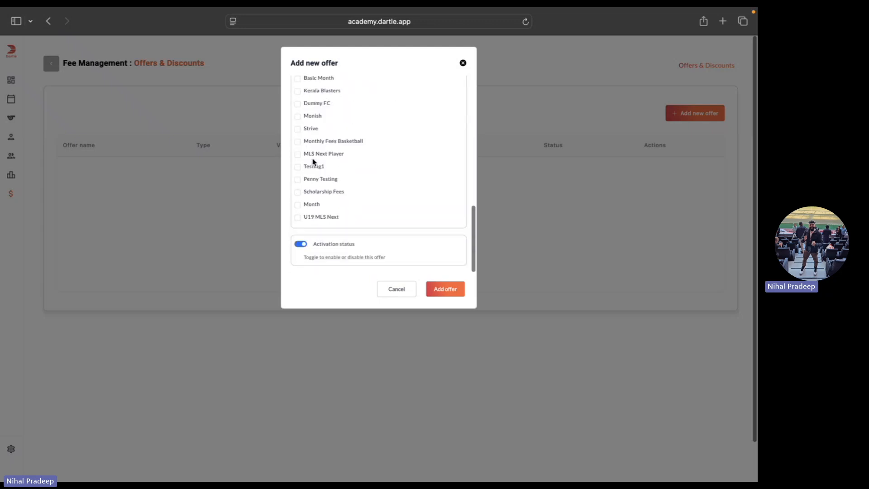
{"action": "left_click", "coordinate": [298, 218]}
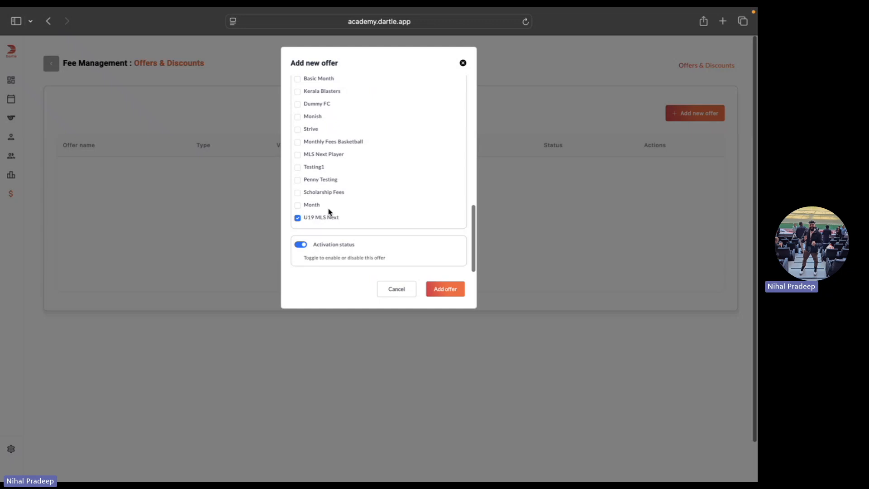
{"action": "scroll", "coordinate": [318, 188], "scroll_direction": "up", "scroll_amount": 2}
{"action": "scroll", "coordinate": [317, 190], "scroll_direction": "down", "scroll_amount": 2}
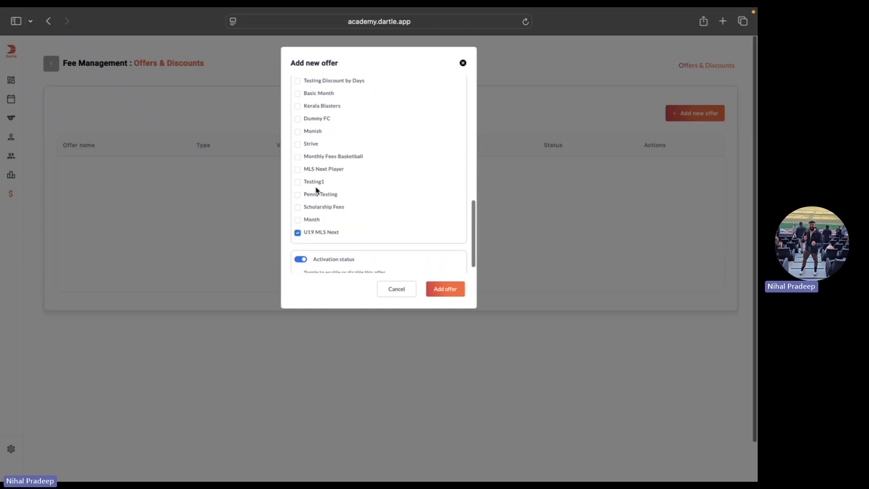
Save the new sibling offer and check it in the discounts of the U19 mls next membership plan
{"action": "left_click", "coordinate": [437, 288]}
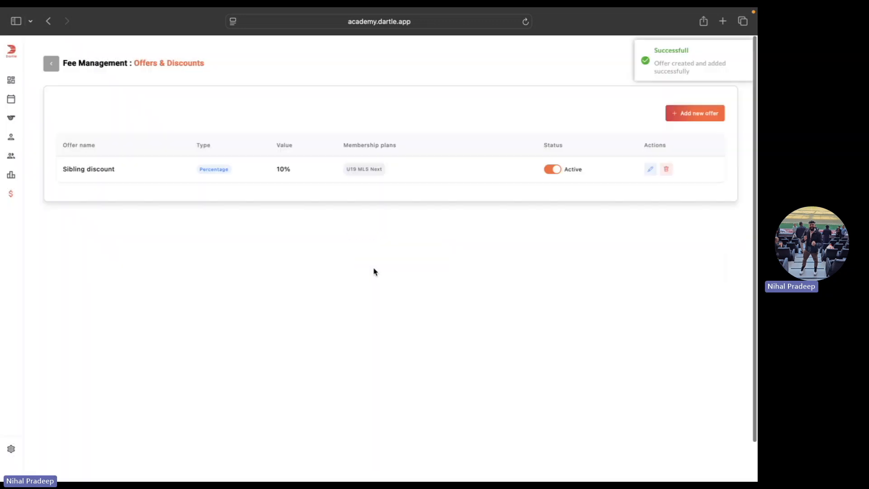
{"action": "left_click", "coordinate": [11, 194]}
{"action": "left_click", "coordinate": [221, 193]}
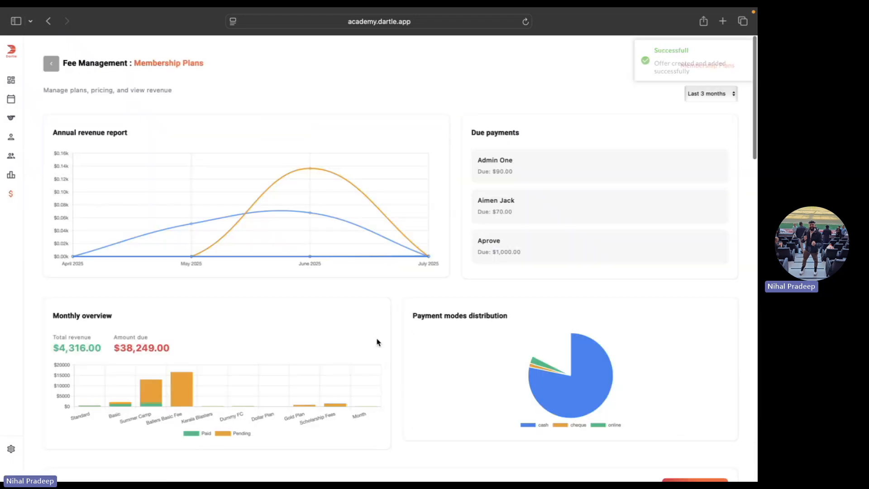
{"action": "scroll", "coordinate": [377, 342], "scroll_direction": "down", "scroll_amount": 10}
{"action": "scroll", "coordinate": [377, 342], "scroll_direction": "down", "scroll_amount": 5}
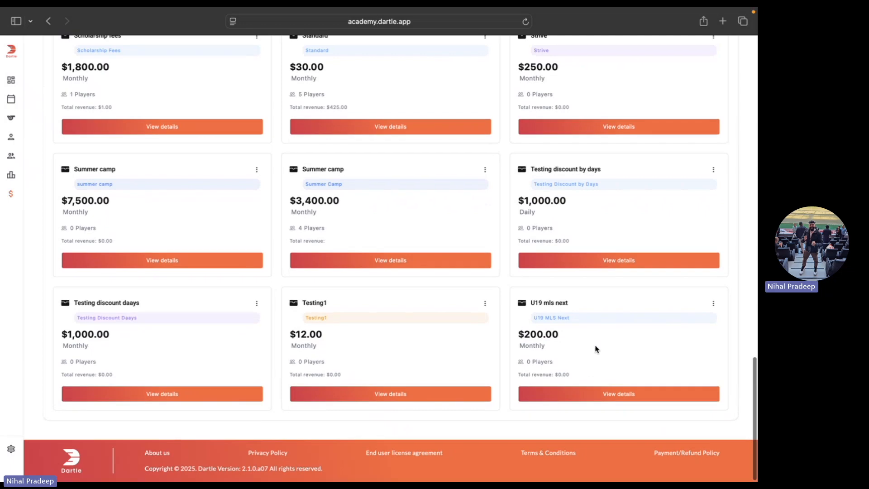
{"action": "left_click", "coordinate": [595, 349]}
{"action": "left_click", "coordinate": [104, 180]}
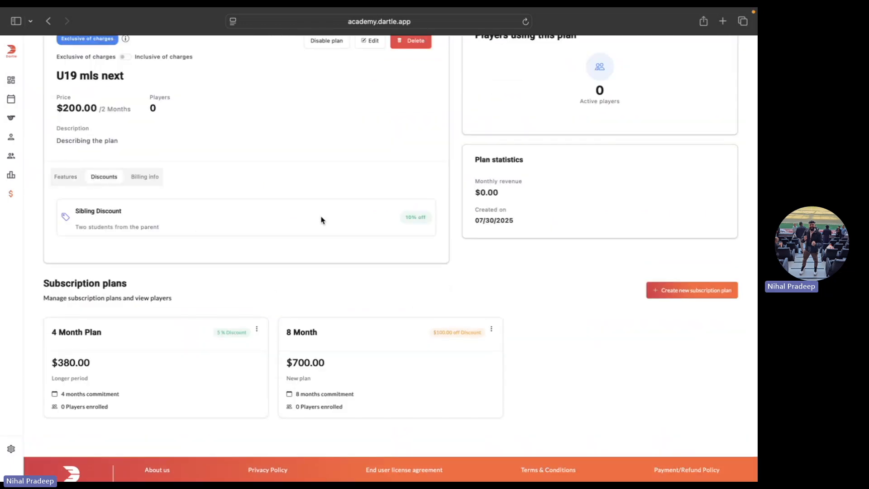
{"action": "scroll", "coordinate": [345, 165], "scroll_direction": "up", "scroll_amount": 3}
{"action": "scroll", "coordinate": [274, 183], "scroll_direction": "down", "scroll_amount": 1}
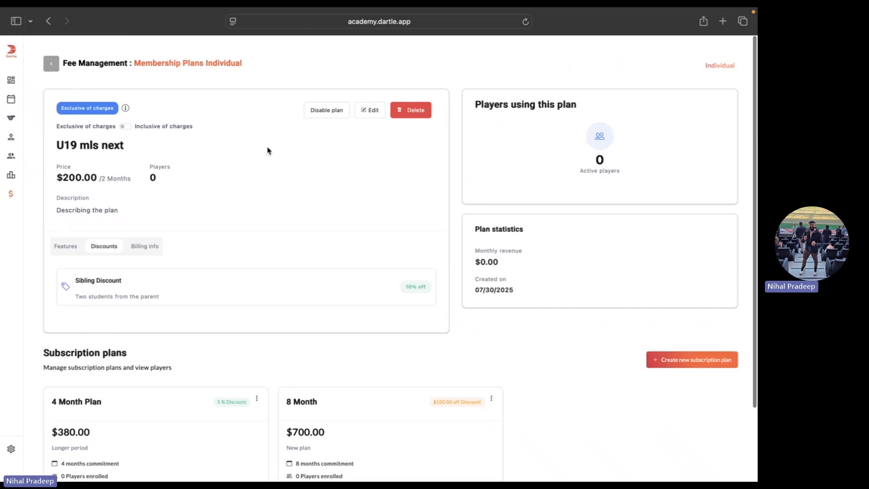
Open the academy's member list and look through the players and their membership assignments
{"action": "left_click", "coordinate": [10, 194]}
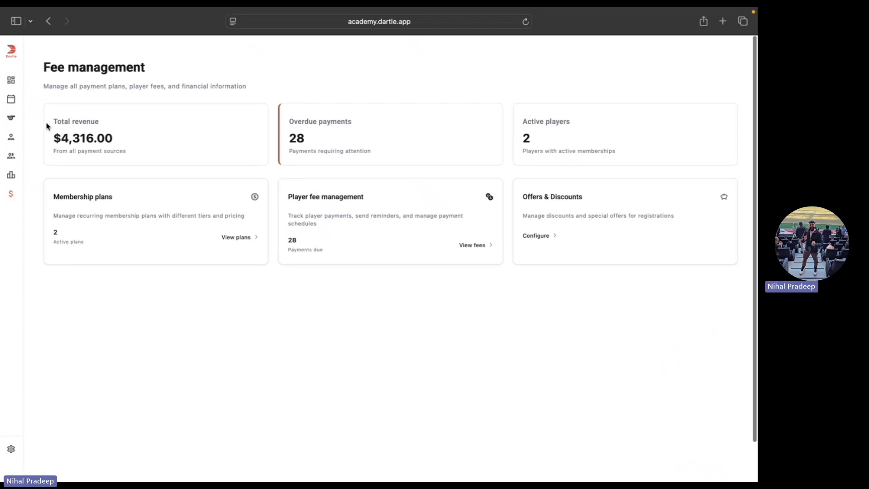
{"action": "mouse_move", "coordinate": [5, 142]}
{"action": "left_click", "coordinate": [69, 136]}
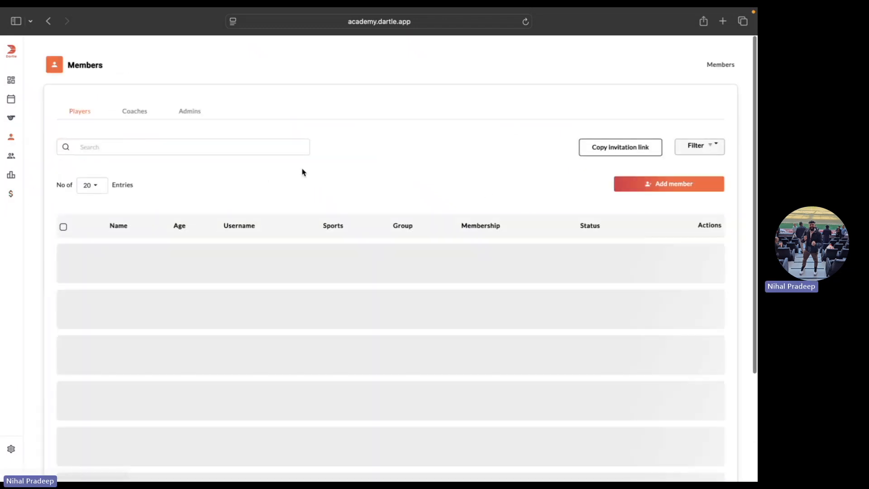
{"action": "scroll", "coordinate": [374, 193], "scroll_direction": "down", "scroll_amount": 3}
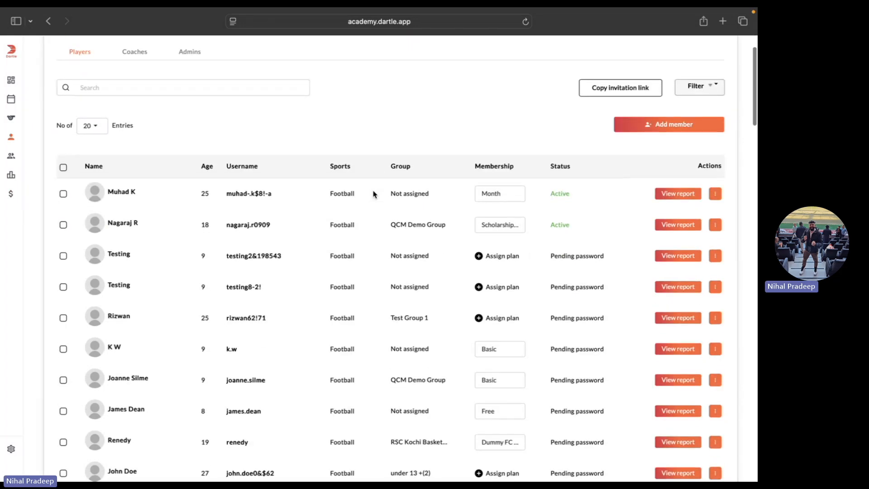
{"action": "scroll", "coordinate": [374, 192], "scroll_direction": "up", "scroll_amount": 3}
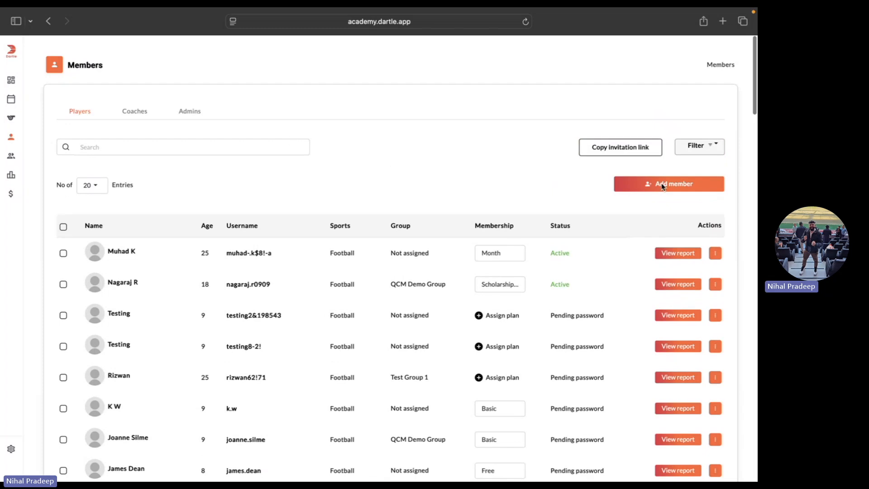
{"action": "scroll", "coordinate": [212, 179], "scroll_direction": "down", "scroll_amount": 1}
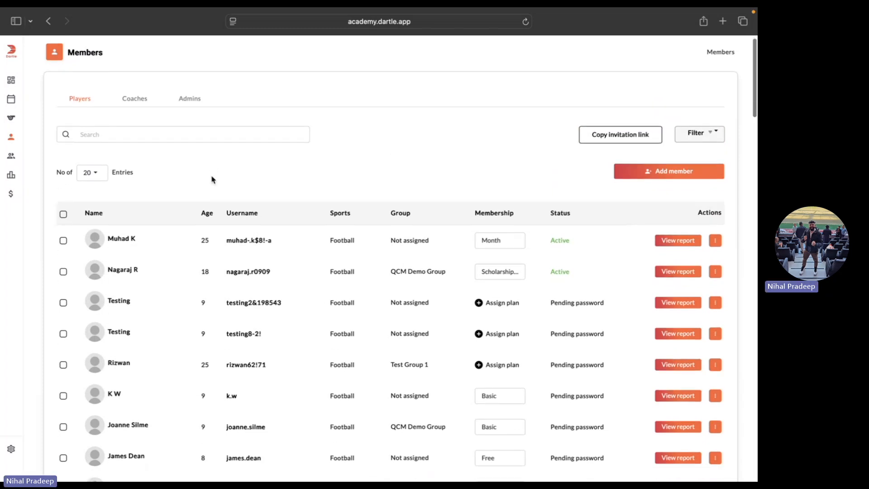
{"action": "scroll", "coordinate": [489, 356], "scroll_direction": "down", "scroll_amount": 1}
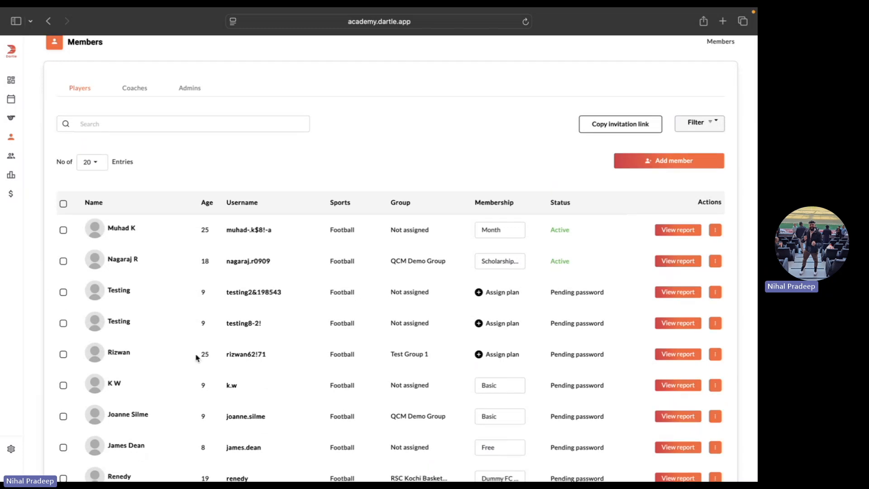
{"action": "scroll", "coordinate": [436, 377], "scroll_direction": "down", "scroll_amount": 1}
{"action": "scroll", "coordinate": [514, 369], "scroll_direction": "up", "scroll_amount": 2}
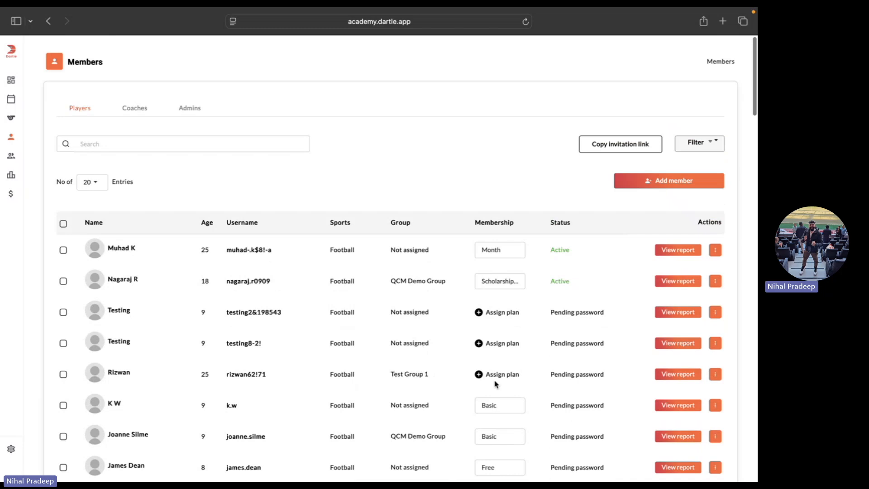
Start assigning a plan to the 25-year-old player in Test Group 1, selecting U19 mls next ($200.00/2 Months)
{"action": "left_click", "coordinate": [504, 379]}
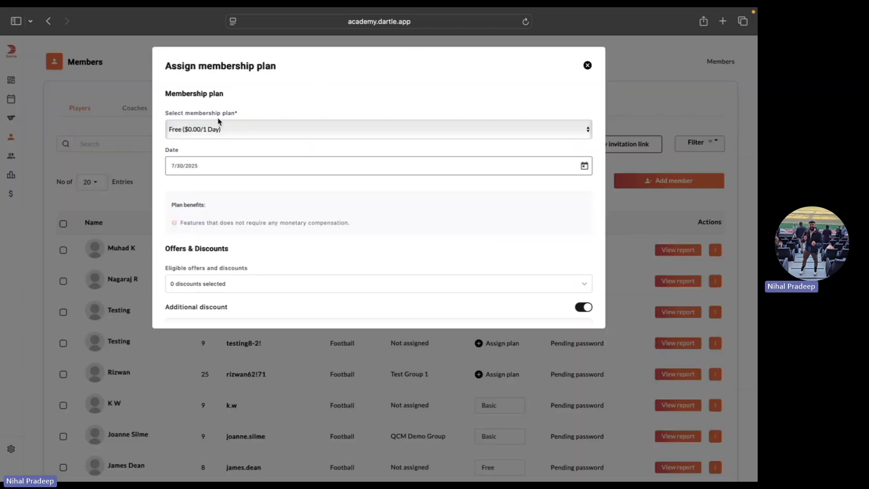
{"action": "left_click", "coordinate": [218, 129]}
{"action": "left_click", "coordinate": [217, 388]}
Review the plan benefits, discount options and fee calculation in the membership assignment form
{"action": "scroll", "coordinate": [343, 204], "scroll_direction": "down", "scroll_amount": 2}
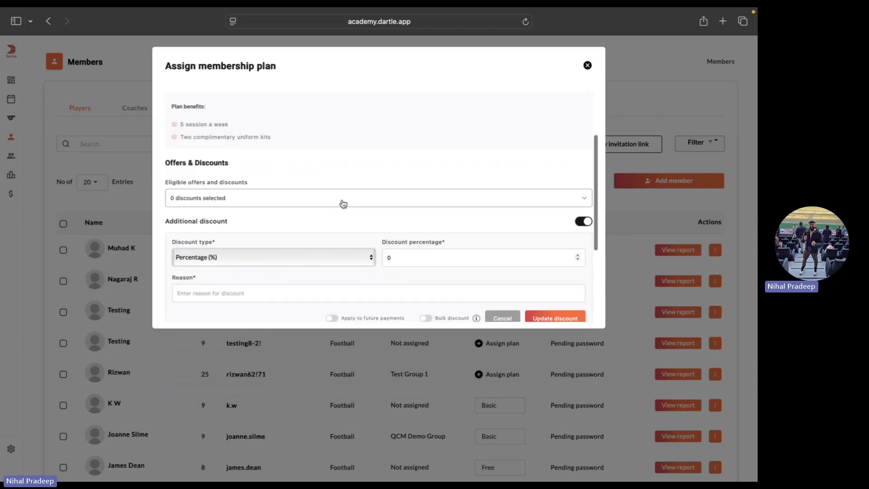
{"action": "scroll", "coordinate": [350, 123], "scroll_direction": "up", "scroll_amount": 2}
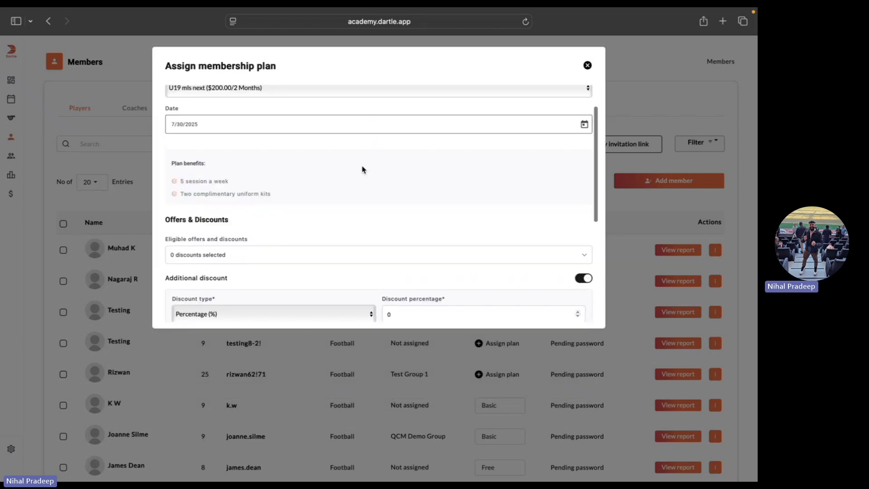
{"action": "scroll", "coordinate": [358, 176], "scroll_direction": "up", "scroll_amount": 2}
{"action": "scroll", "coordinate": [331, 203], "scroll_direction": "down", "scroll_amount": 1}
{"action": "scroll", "coordinate": [290, 217], "scroll_direction": "down", "scroll_amount": 5}
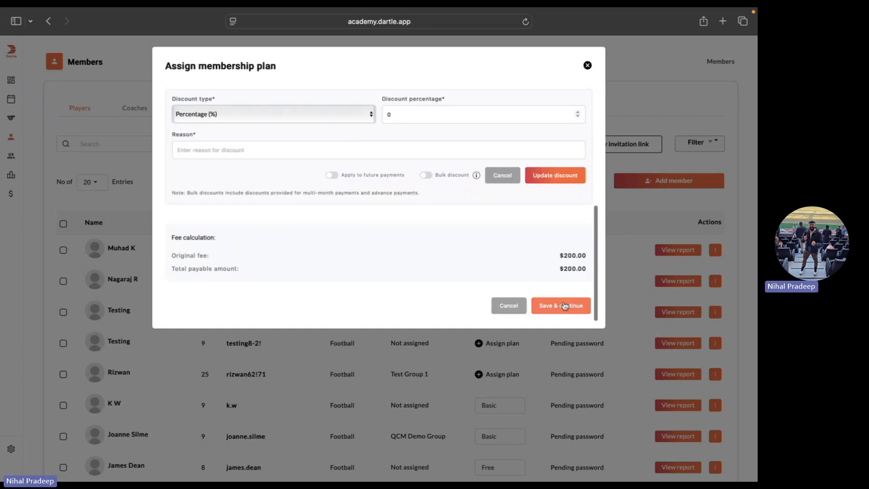
{"action": "scroll", "coordinate": [498, 214], "scroll_direction": "up", "scroll_amount": 3}
{"action": "scroll", "coordinate": [498, 214], "scroll_direction": "up", "scroll_amount": 3}
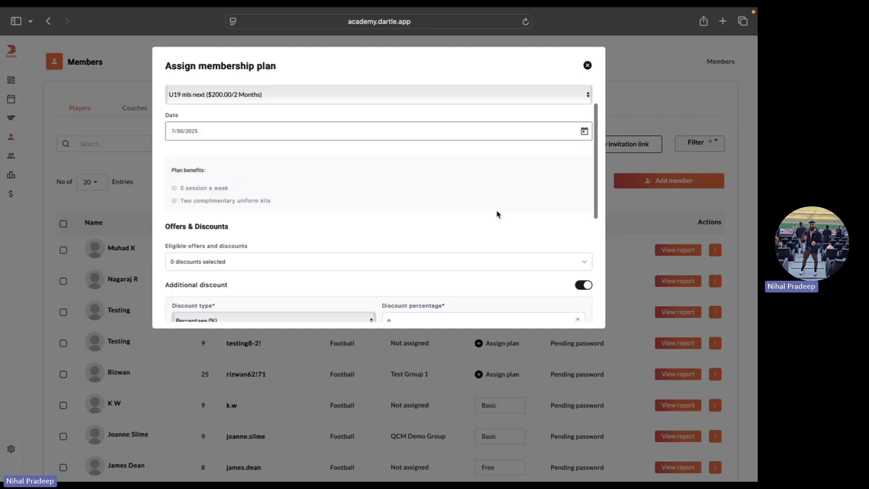
Select Sibling Discount (10%) as the player's eligible offer and apply it to future payments
{"action": "scroll", "coordinate": [497, 213], "scroll_direction": "down", "scroll_amount": 1}
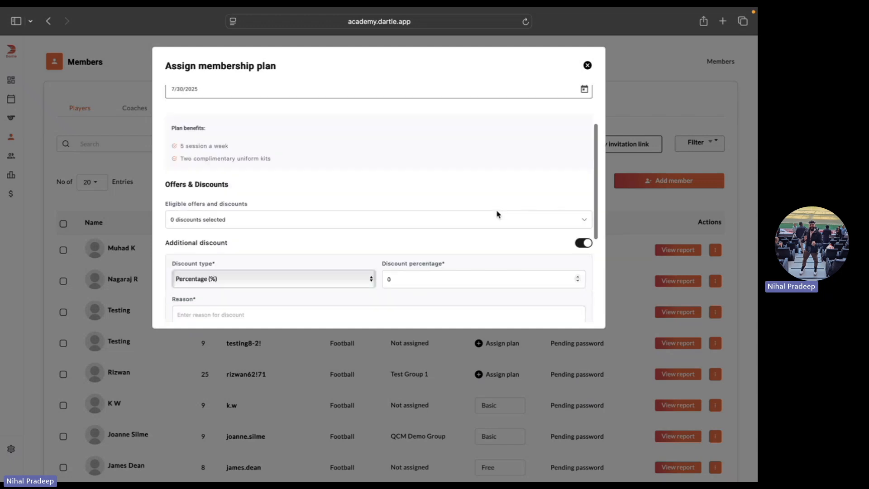
{"action": "left_click", "coordinate": [451, 225]}
{"action": "left_click", "coordinate": [174, 238]}
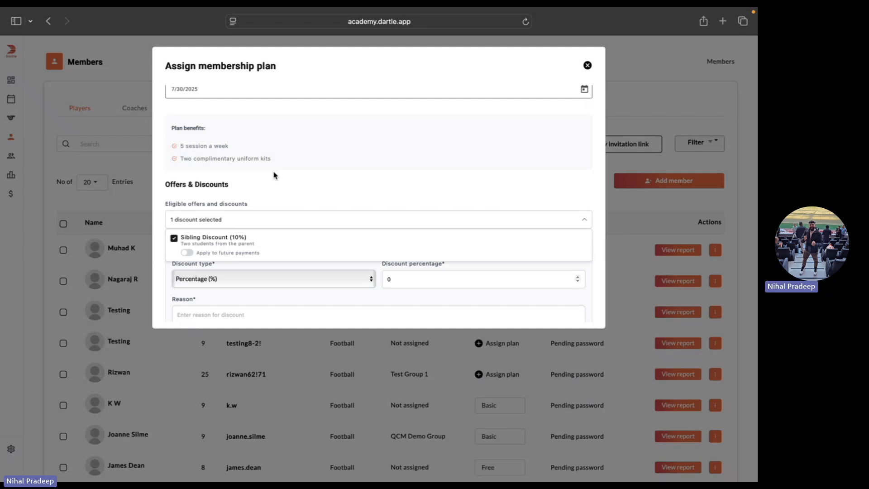
{"action": "scroll", "coordinate": [274, 175], "scroll_direction": "down", "scroll_amount": 3}
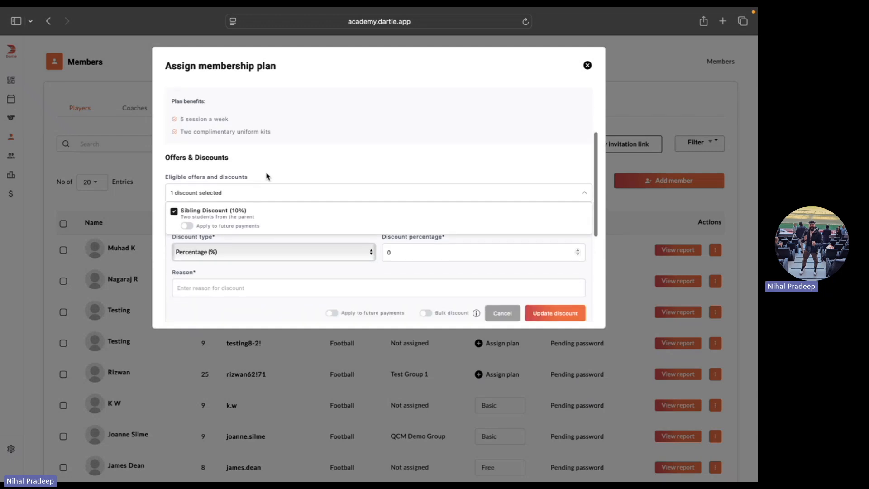
{"action": "left_click", "coordinate": [184, 226]}
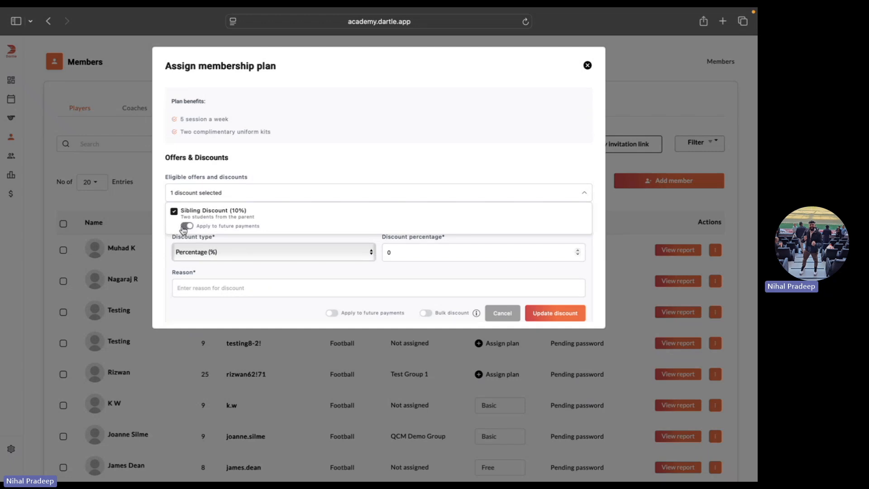
{"action": "scroll", "coordinate": [317, 147], "scroll_direction": "down", "scroll_amount": 3}
{"action": "left_click", "coordinate": [471, 122]}
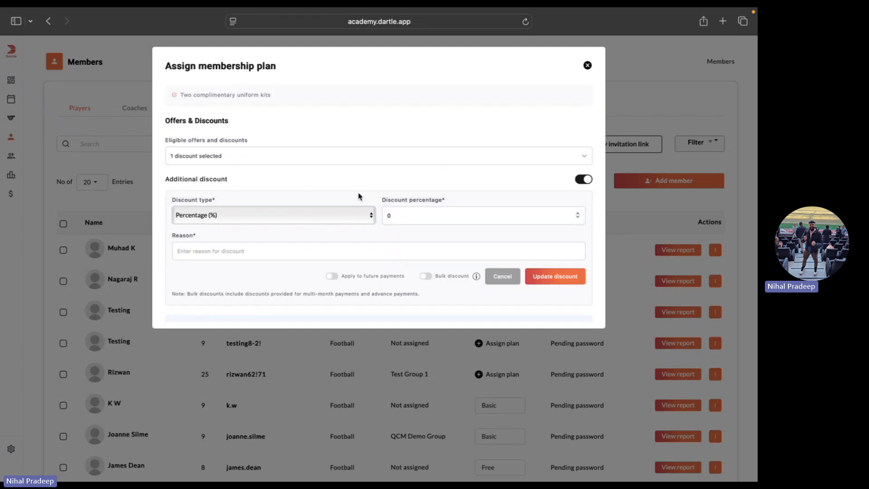
Fill in an additional percentage discount of 50 with "Scholarship" as the reason
{"action": "scroll", "coordinate": [341, 239], "scroll_direction": "down", "scroll_amount": 3}
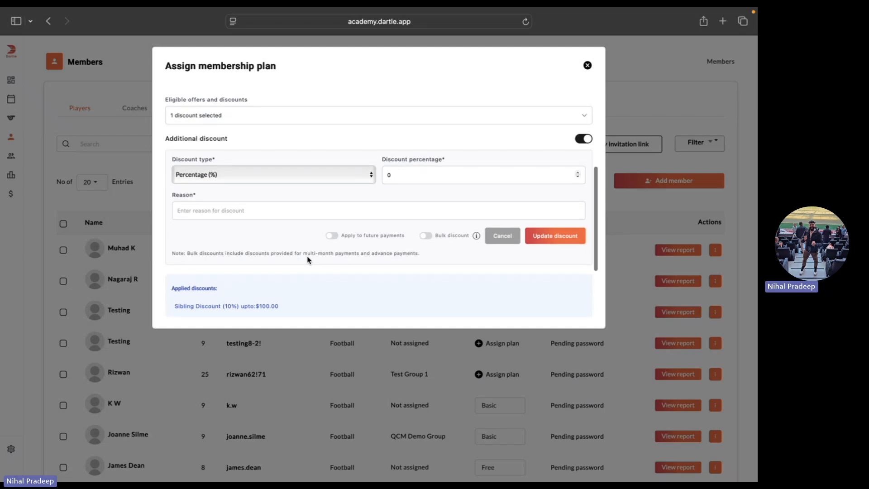
{"action": "scroll", "coordinate": [322, 237], "scroll_direction": "up", "scroll_amount": 2}
{"action": "scroll", "coordinate": [322, 238], "scroll_direction": "down", "scroll_amount": 1}
{"action": "scroll", "coordinate": [349, 223], "scroll_direction": "down", "scroll_amount": 1}
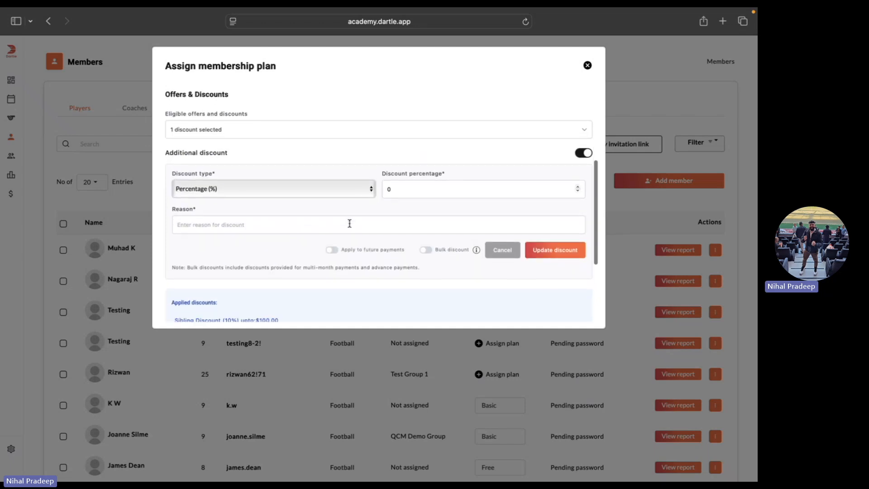
{"action": "scroll", "coordinate": [381, 224], "scroll_direction": "down", "scroll_amount": 1}
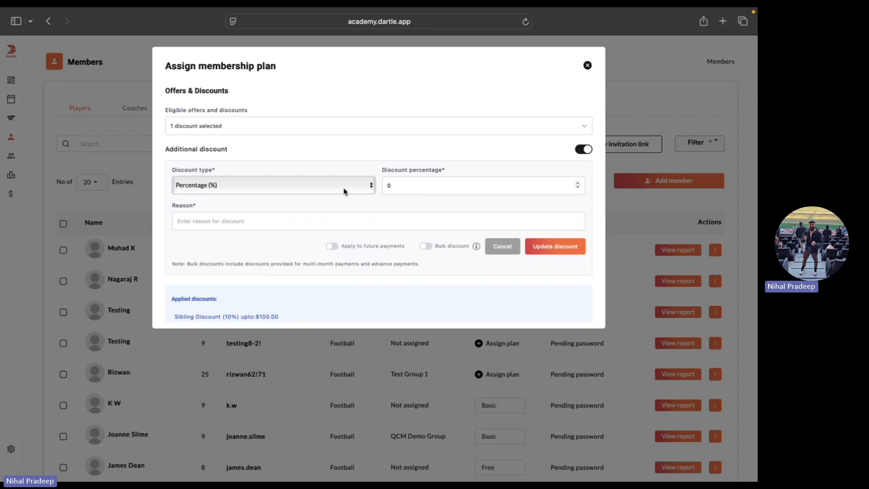
{"action": "left_click", "coordinate": [430, 188]}
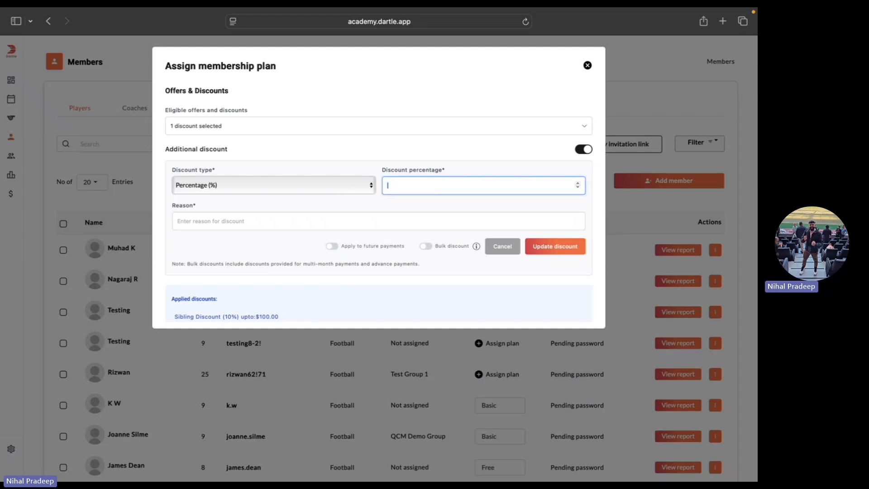
{"action": "key", "text": "Tab"}
{"action": "type", "text": "Sd"}
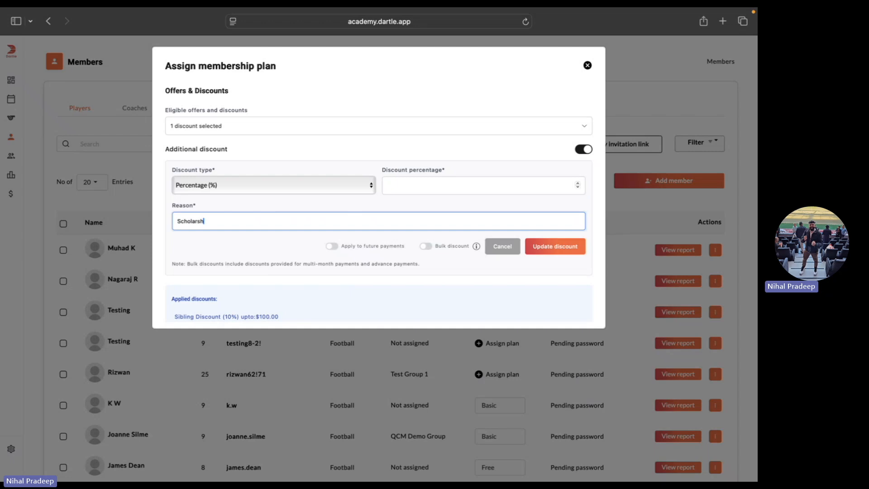
{"action": "left_click", "coordinate": [283, 177]}
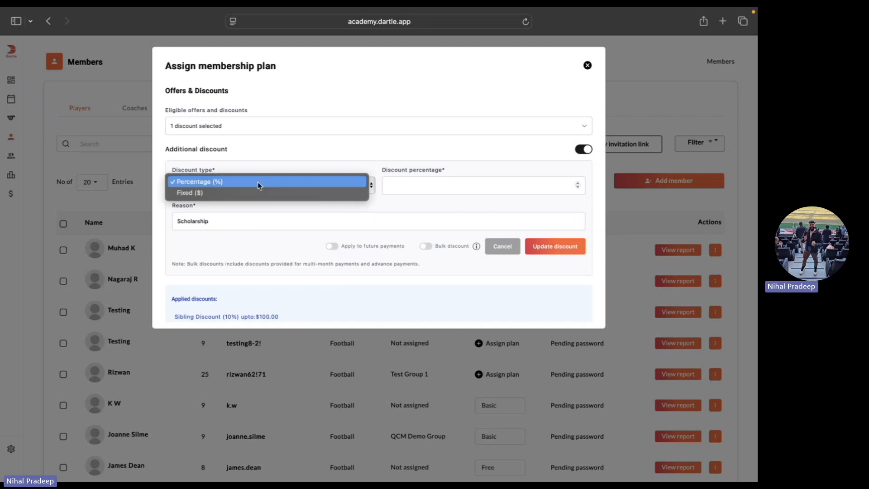
{"action": "left_click", "coordinate": [257, 183]}
{"action": "left_click", "coordinate": [420, 189]}
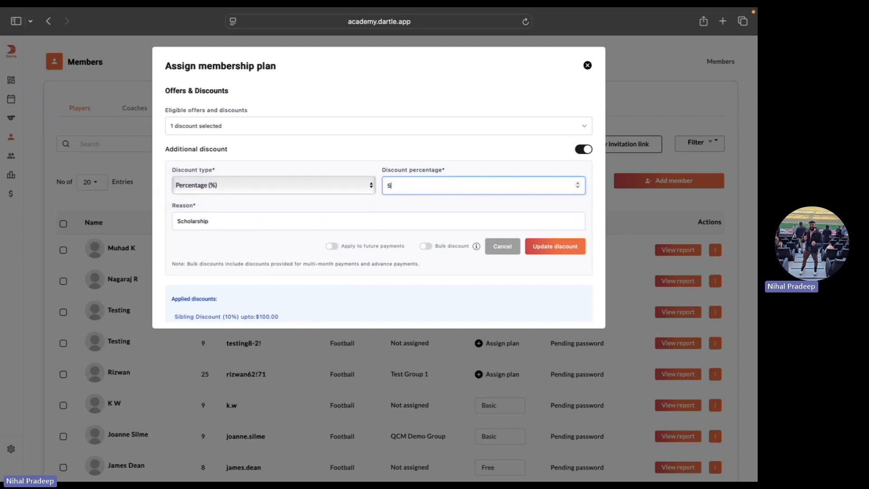
{"action": "left_click", "coordinate": [439, 175]}
{"action": "scroll", "coordinate": [379, 228], "scroll_direction": "down", "scroll_amount": 2}
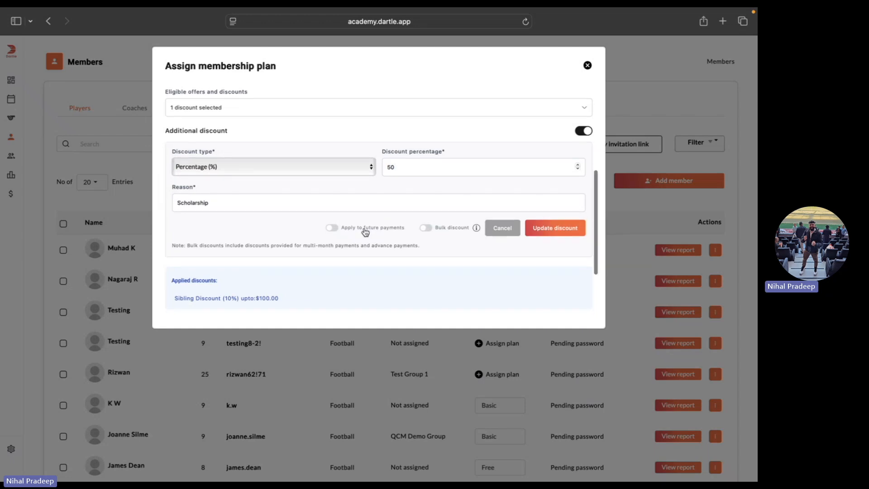
Turn on applying the scholarship discount to future payments, and review the fee calculation and bulk discount option
{"action": "left_click", "coordinate": [333, 227]}
{"action": "scroll", "coordinate": [313, 244], "scroll_direction": "down", "scroll_amount": 5}
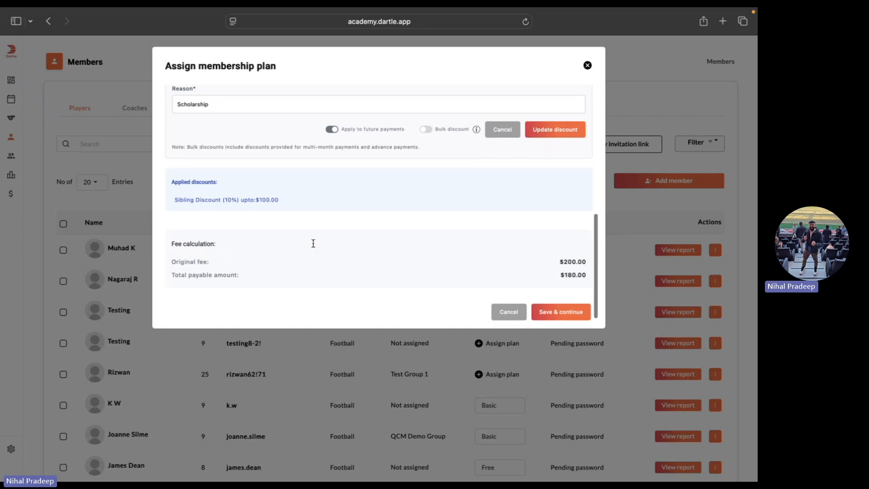
{"action": "scroll", "coordinate": [313, 247], "scroll_direction": "up", "scroll_amount": 4}
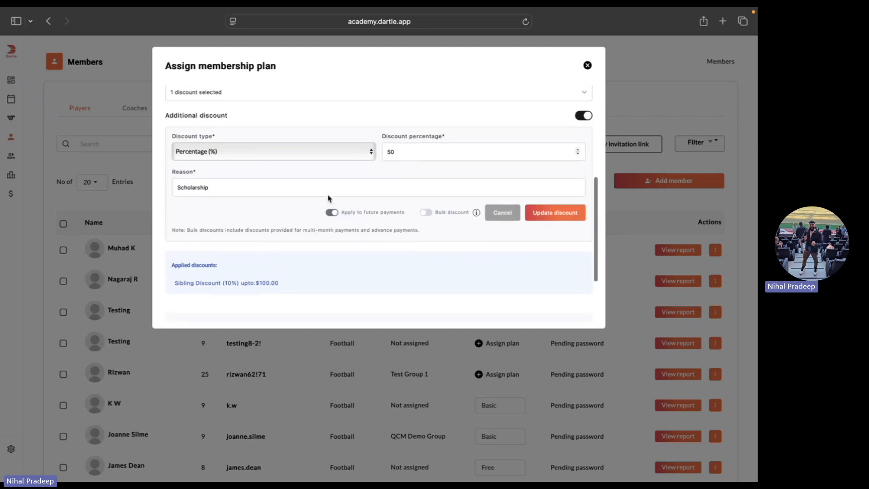
{"action": "mouse_move", "coordinate": [477, 213]}
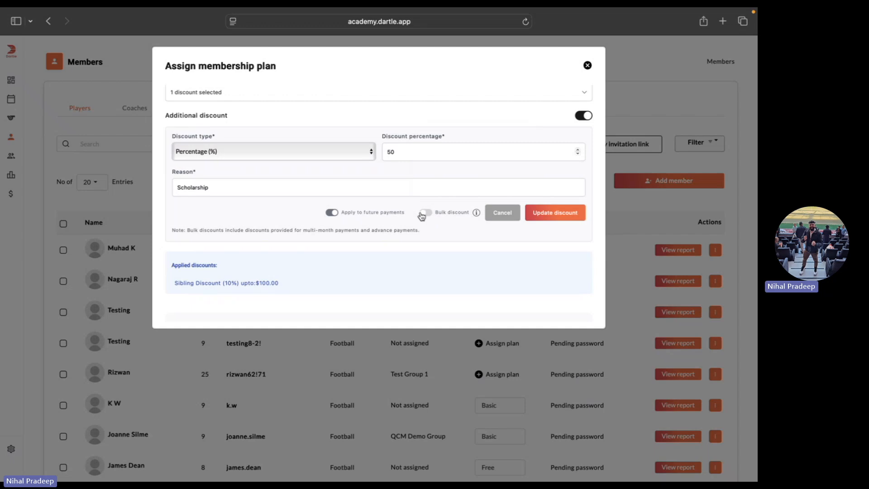
{"action": "scroll", "coordinate": [446, 231], "scroll_direction": "down", "scroll_amount": 1}
{"action": "scroll", "coordinate": [447, 231], "scroll_direction": "up", "scroll_amount": 2}
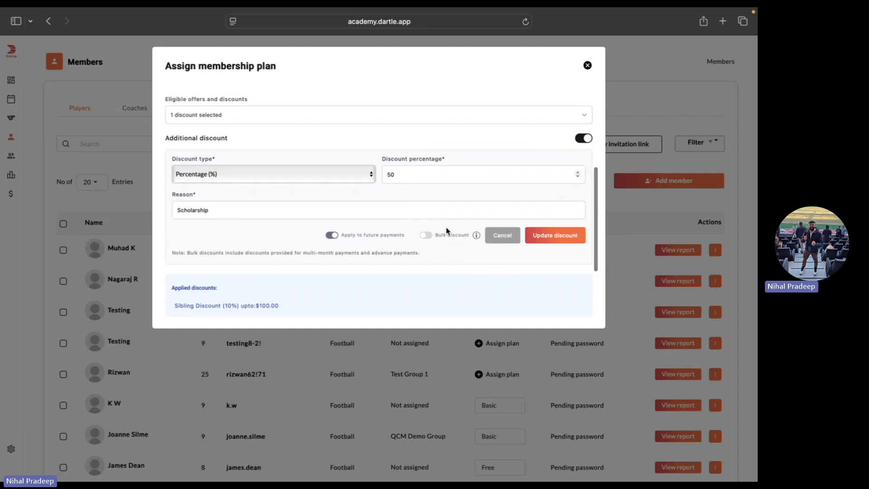
{"action": "scroll", "coordinate": [337, 211], "scroll_direction": "up", "scroll_amount": 1}
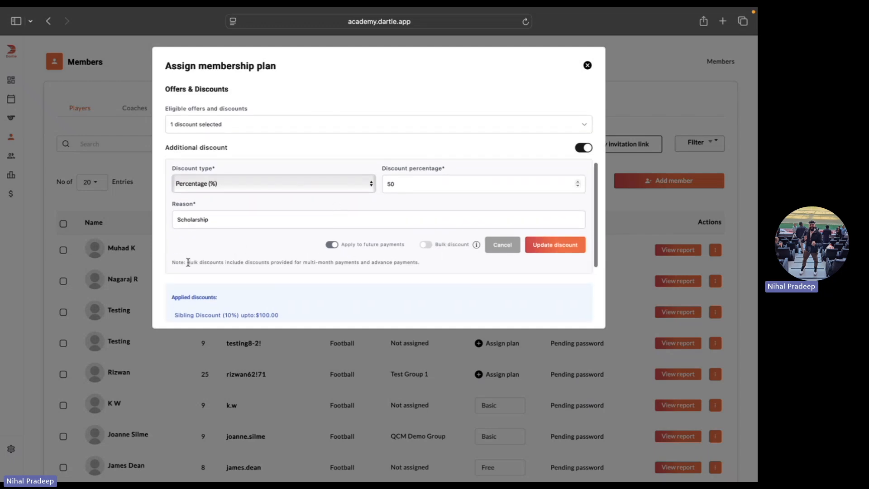
Read the bulk discount note and apply the 50% Scholarship discount to the membership assignment
{"action": "left_click_drag", "start_coordinate": [188, 263], "coordinate": [431, 262]}
{"action": "left_click", "coordinate": [453, 262]}
{"action": "scroll", "coordinate": [425, 267], "scroll_direction": "up", "scroll_amount": 2}
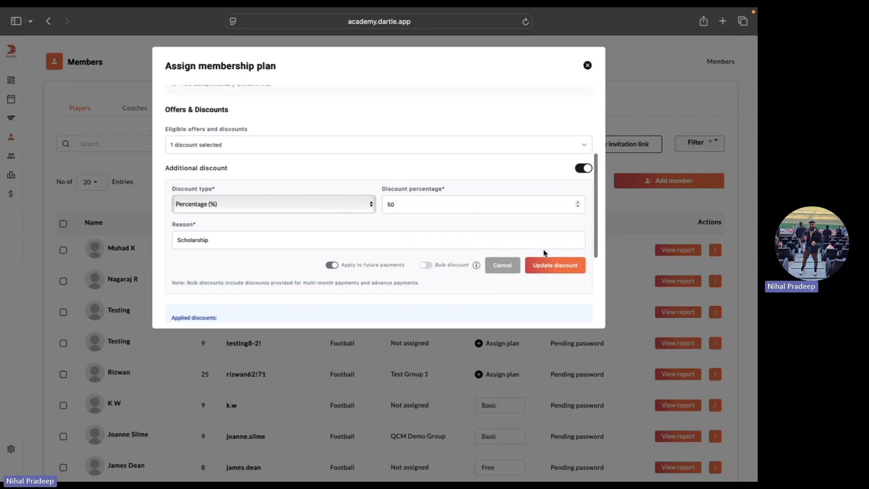
{"action": "left_click", "coordinate": [541, 268]}
{"action": "scroll", "coordinate": [419, 245], "scroll_direction": "down", "scroll_amount": 3}
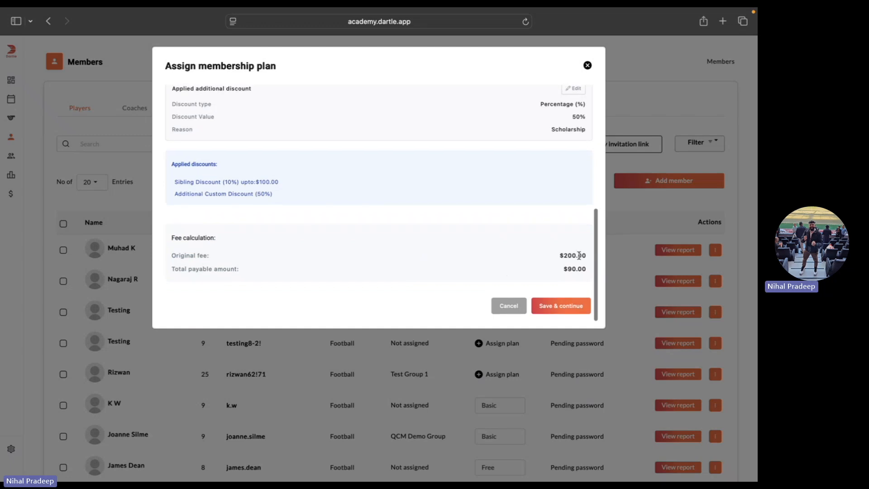
Review the applied discounts and the fee calculation, and save the player's membership plan assignment
{"action": "left_click_drag", "start_coordinate": [564, 270], "coordinate": [588, 270]}
{"action": "left_click", "coordinate": [469, 245]}
{"action": "scroll", "coordinate": [412, 235], "scroll_direction": "up", "scroll_amount": 3}
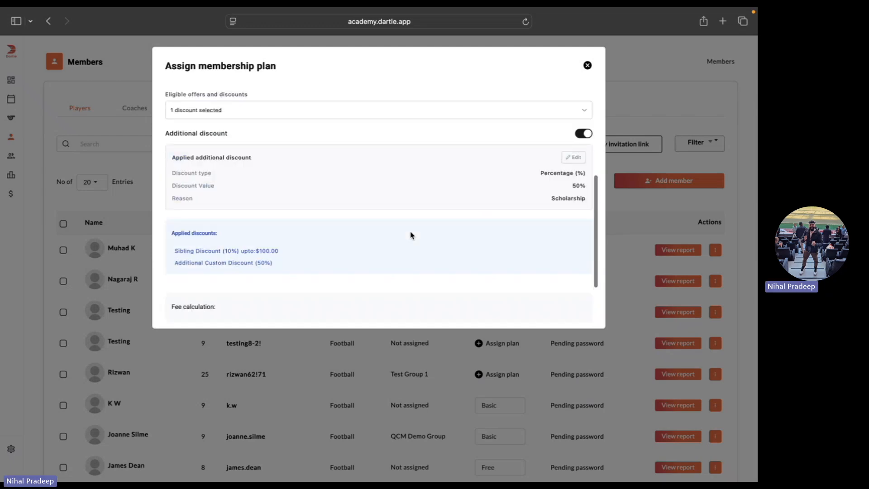
{"action": "scroll", "coordinate": [411, 215], "scroll_direction": "down", "scroll_amount": 5}
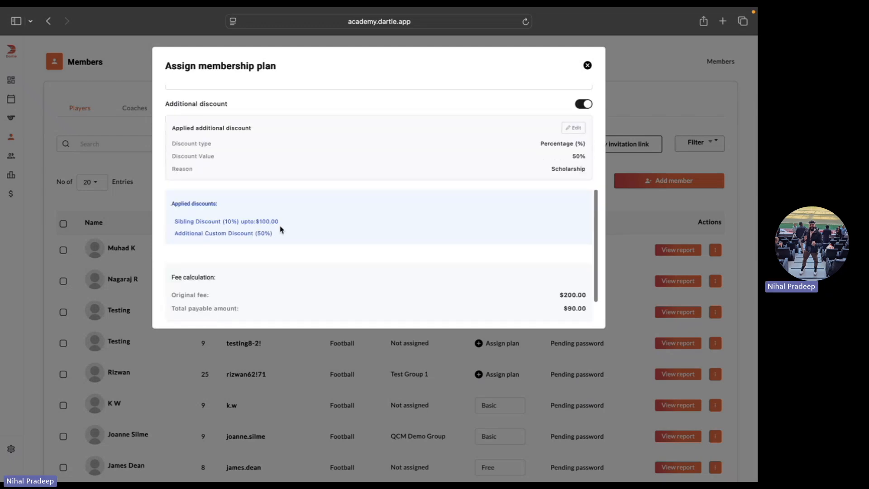
{"action": "scroll", "coordinate": [199, 186], "scroll_direction": "down", "scroll_amount": 2}
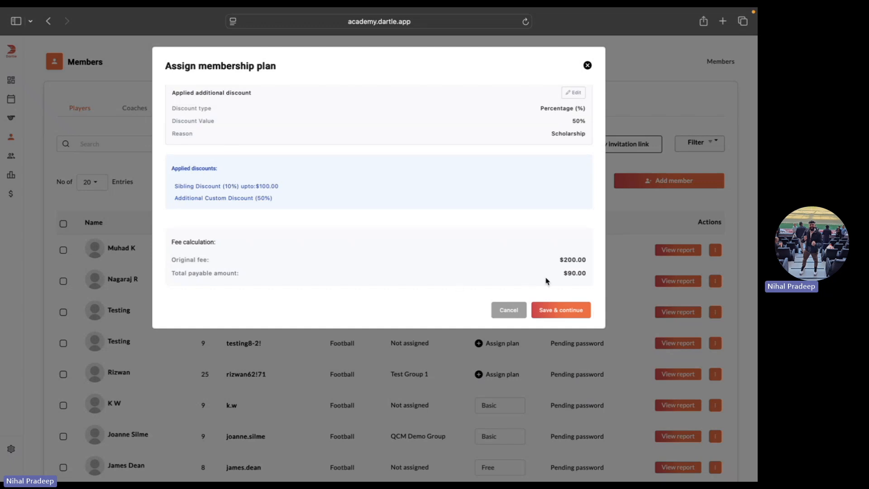
{"action": "left_click", "coordinate": [559, 311]}
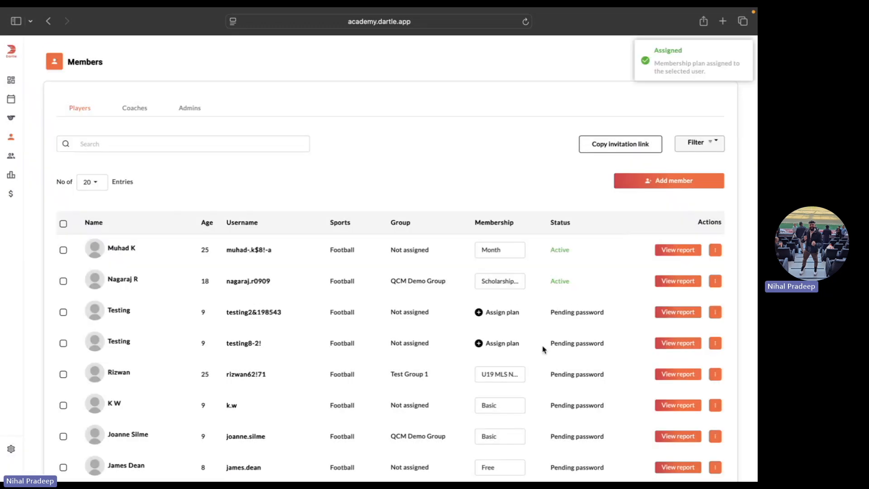
Check the assigned membership in the players list, and review the Membership Plans revenue and due payments overview in Fee management
{"action": "scroll", "coordinate": [539, 355], "scroll_direction": "down", "scroll_amount": 1}
{"action": "scroll", "coordinate": [394, 320], "scroll_direction": "down", "scroll_amount": 1}
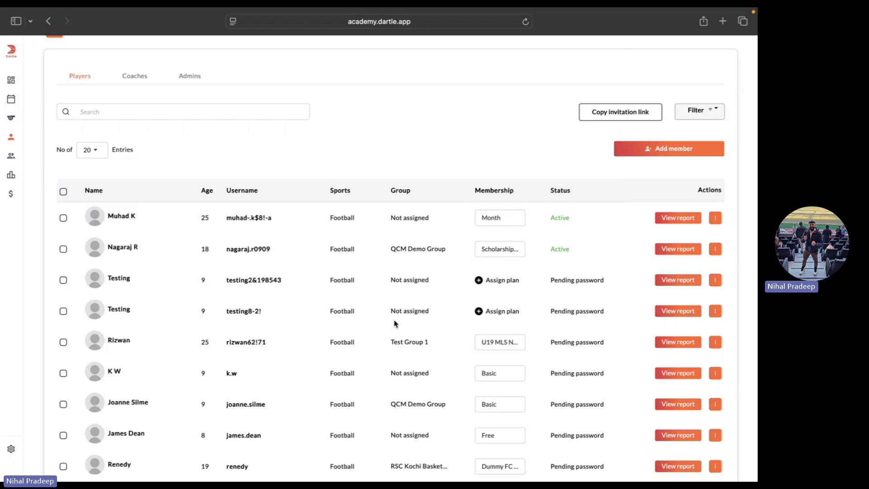
{"action": "scroll", "coordinate": [394, 323], "scroll_direction": "down", "scroll_amount": 1}
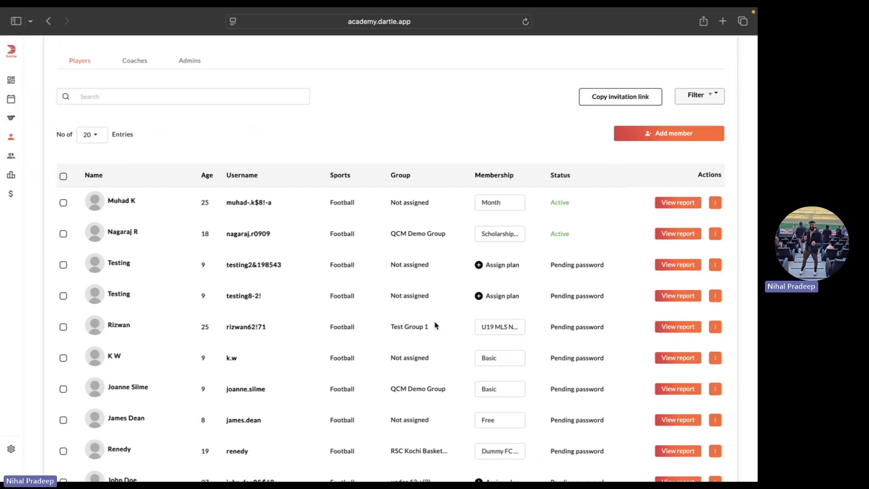
{"action": "scroll", "coordinate": [398, 312], "scroll_direction": "up", "scroll_amount": 3}
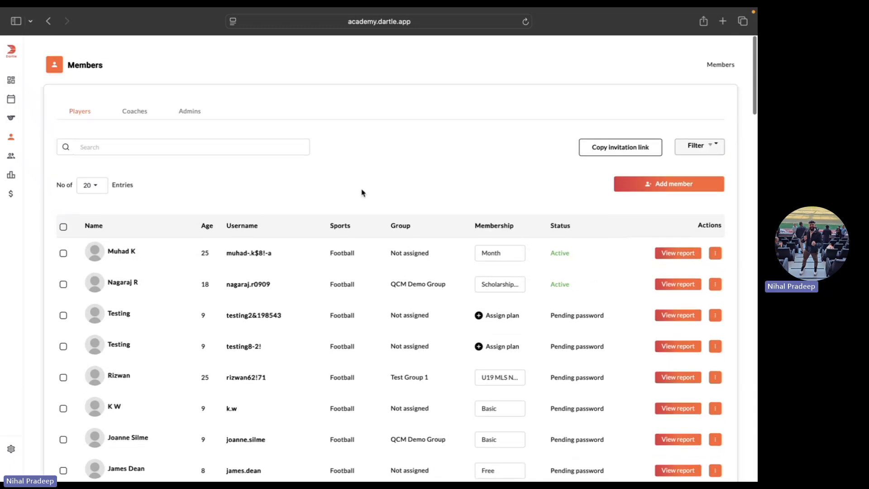
{"action": "left_click", "coordinate": [10, 194]}
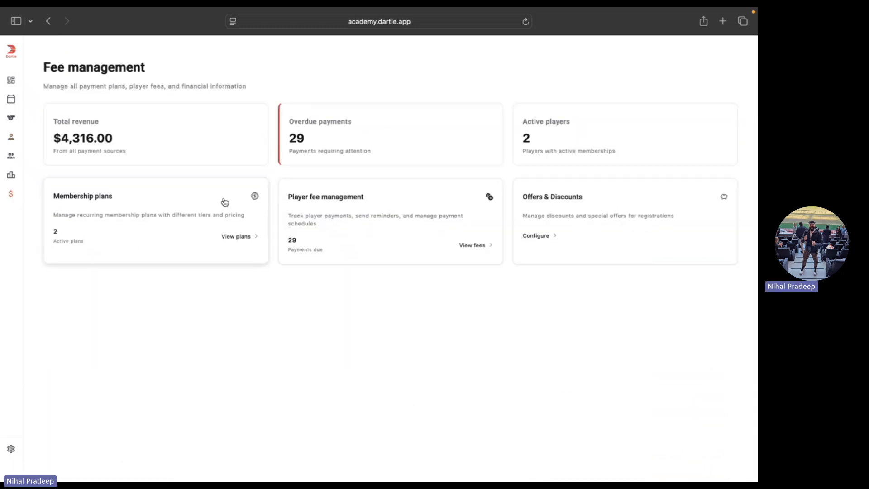
{"action": "left_click", "coordinate": [149, 210]}
{"action": "scroll", "coordinate": [525, 247], "scroll_direction": "down", "scroll_amount": 2}
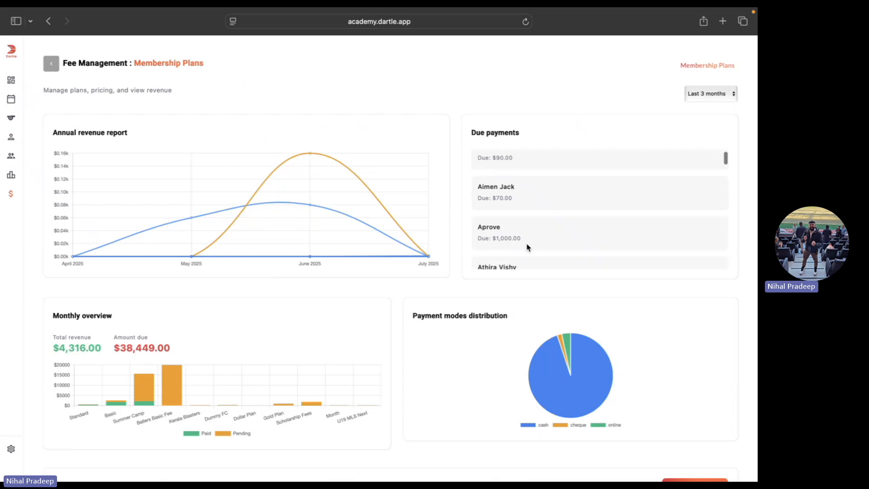
{"action": "scroll", "coordinate": [526, 247], "scroll_direction": "up", "scroll_amount": 1}
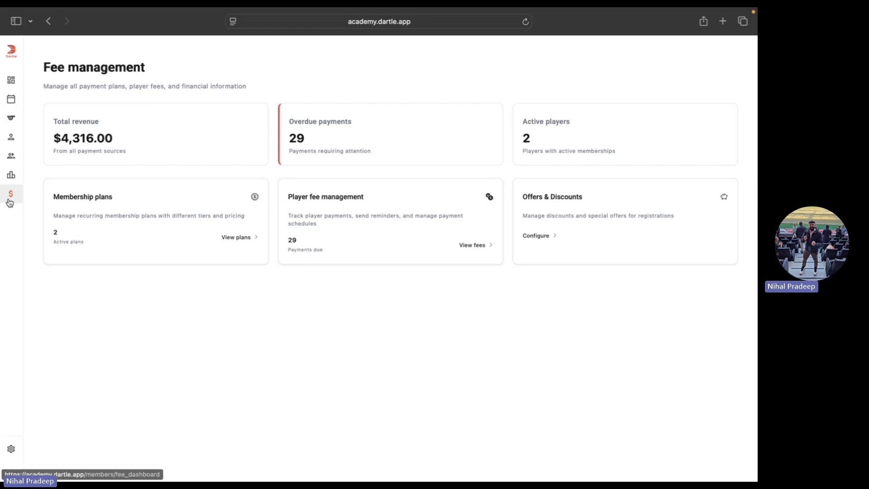
Examine the overdue payments, all players and transaction history views of Player fee management
{"action": "left_click", "coordinate": [351, 209]}
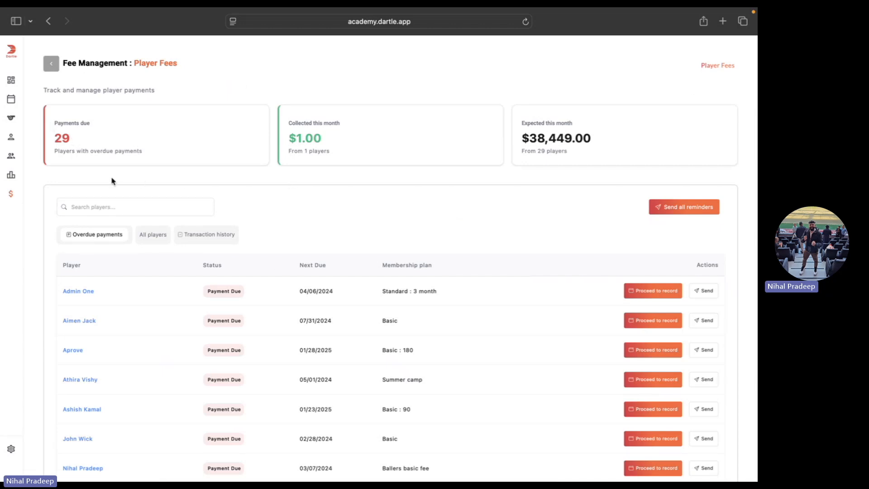
{"action": "scroll", "coordinate": [217, 203], "scroll_direction": "down", "scroll_amount": 2}
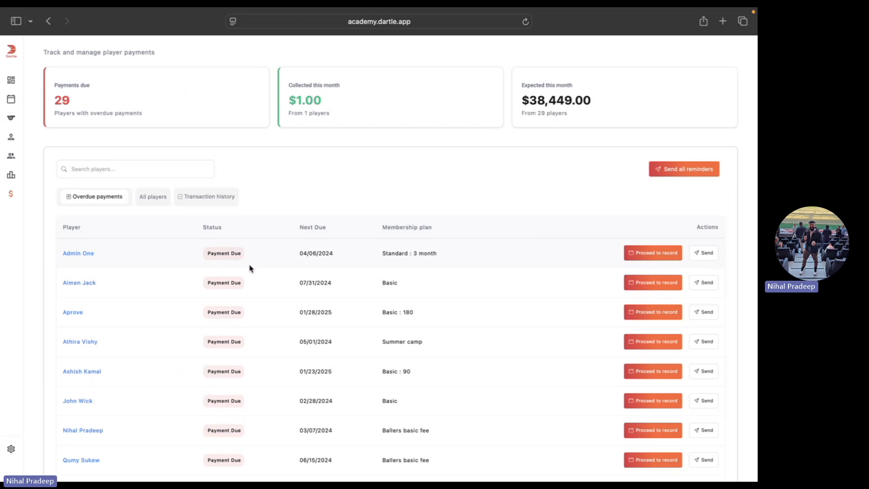
{"action": "scroll", "coordinate": [249, 268], "scroll_direction": "up", "scroll_amount": 1}
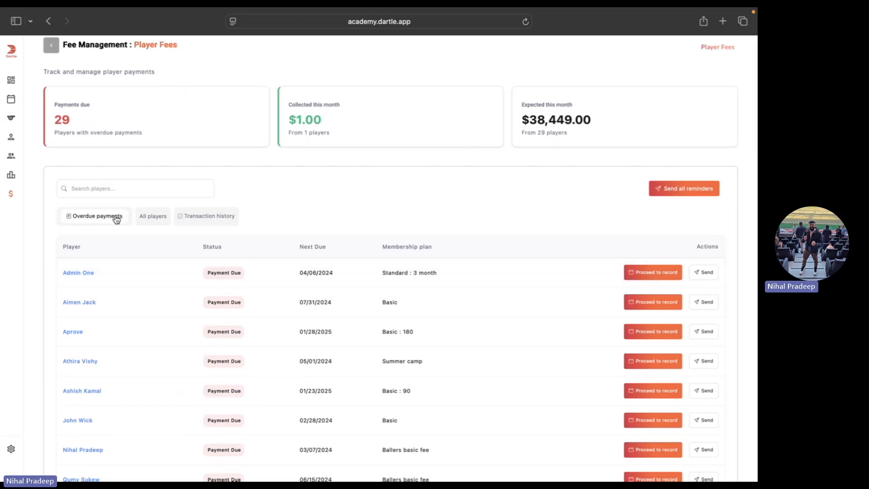
{"action": "left_click", "coordinate": [143, 217]}
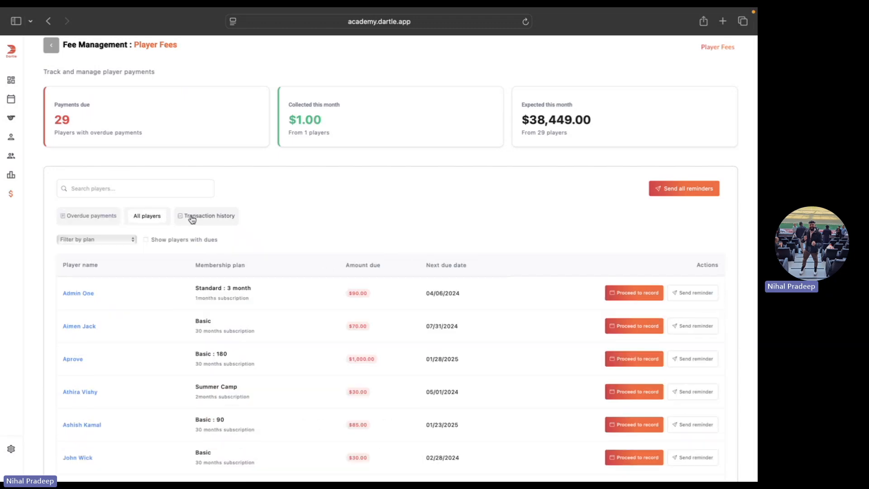
{"action": "left_click", "coordinate": [192, 217]}
{"action": "scroll", "coordinate": [173, 311], "scroll_direction": "down", "scroll_amount": 10}
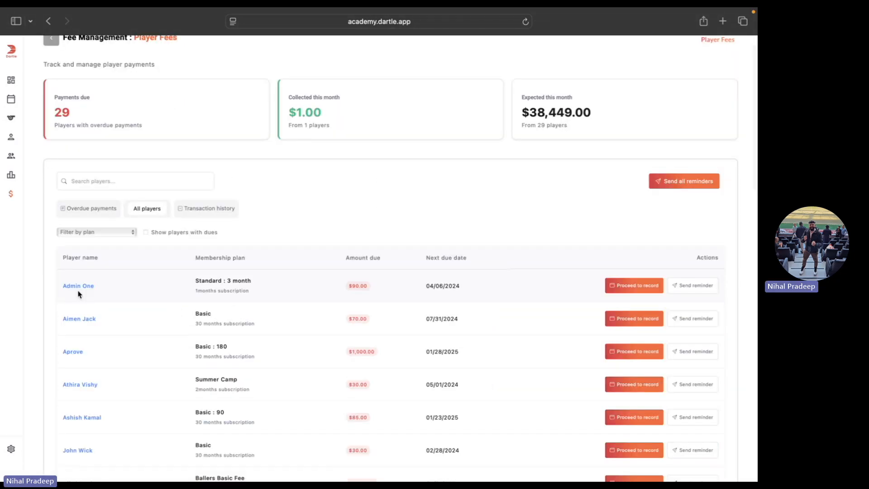
Review the first listed player's plan details, due payments and transaction history, and return to the overdue payments list
{"action": "left_click", "coordinate": [81, 287]}
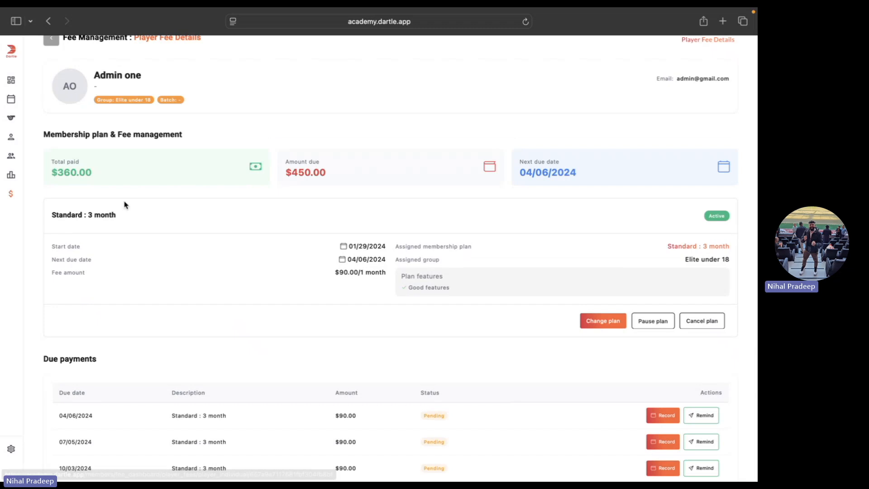
{"action": "scroll", "coordinate": [163, 271], "scroll_direction": "down", "scroll_amount": 5}
{"action": "scroll", "coordinate": [163, 270], "scroll_direction": "down", "scroll_amount": 4}
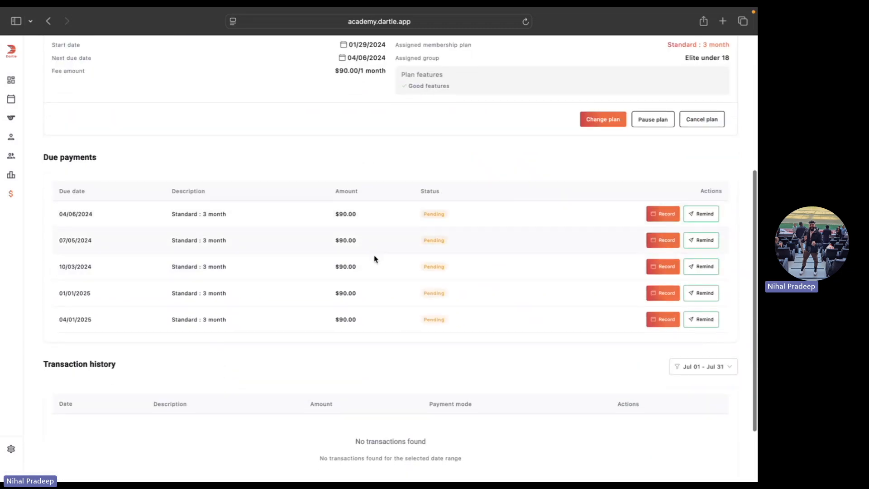
{"action": "scroll", "coordinate": [379, 281], "scroll_direction": "down", "scroll_amount": 4}
{"action": "scroll", "coordinate": [89, 205], "scroll_direction": "up", "scroll_amount": 15}
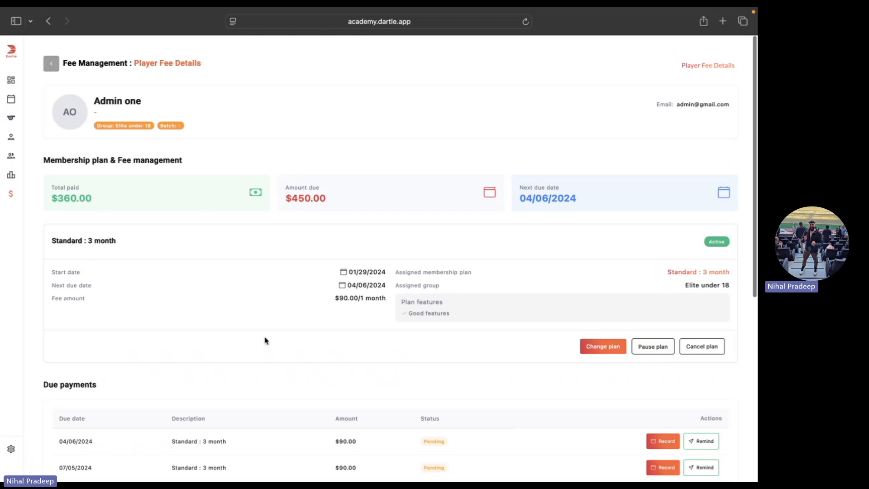
{"action": "scroll", "coordinate": [256, 254], "scroll_direction": "left", "scroll_amount": 5}
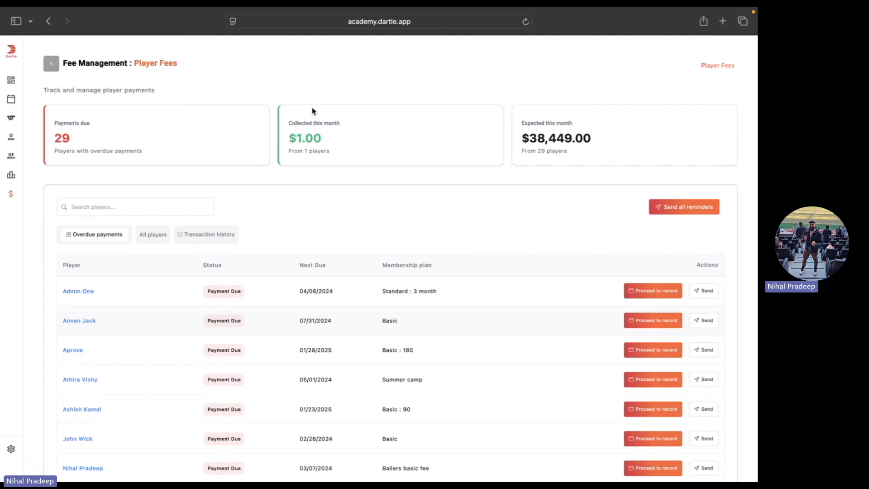
{"action": "key", "text": "ctrl+Up"}
{"action": "scroll", "coordinate": [415, 330], "scroll_direction": "down", "scroll_amount": 3}
{"action": "scroll", "coordinate": [415, 330], "scroll_direction": "up", "scroll_amount": 3}
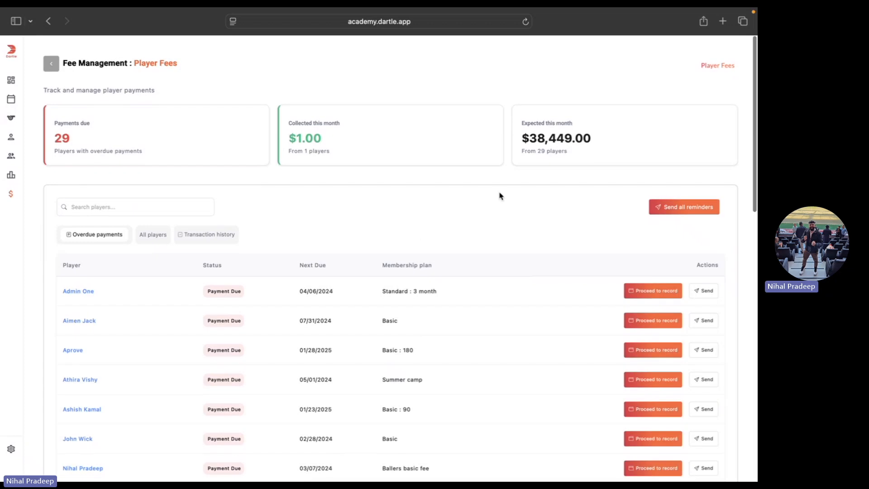
Record the minimum due payment of $90.00 with payment mode Online for the first overdue player on the Standard : 3 month plan
{"action": "left_click", "coordinate": [644, 295]}
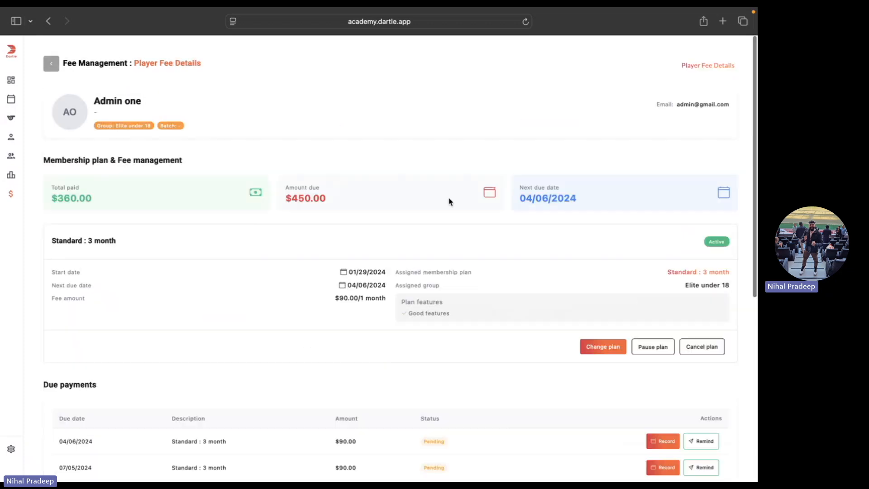
{"action": "scroll", "coordinate": [675, 304], "scroll_direction": "down", "scroll_amount": 3}
{"action": "left_click", "coordinate": [663, 322]}
{"action": "left_click", "coordinate": [403, 149]}
{"action": "left_click", "coordinate": [401, 196]}
{"action": "left_click", "coordinate": [351, 232]}
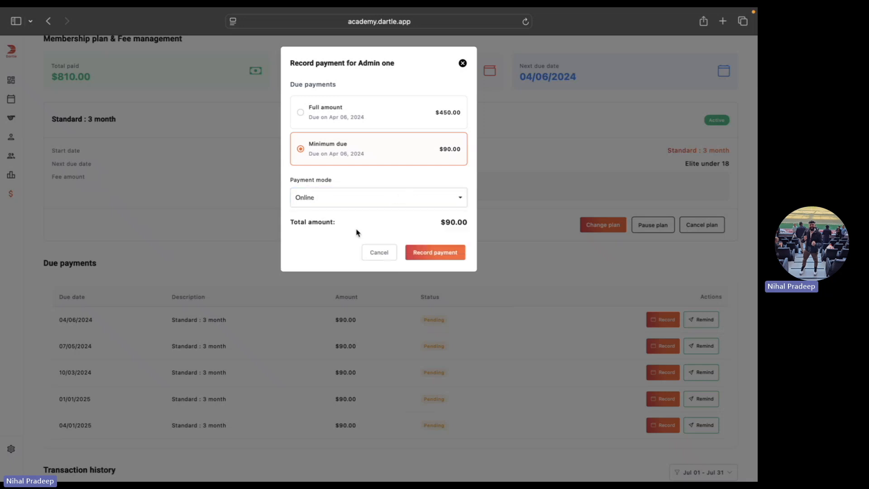
{"action": "left_click", "coordinate": [424, 254]}
Check the recorded payment in the player's transaction history and look over the due payments
{"action": "scroll", "coordinate": [405, 279], "scroll_direction": "down", "scroll_amount": 5}
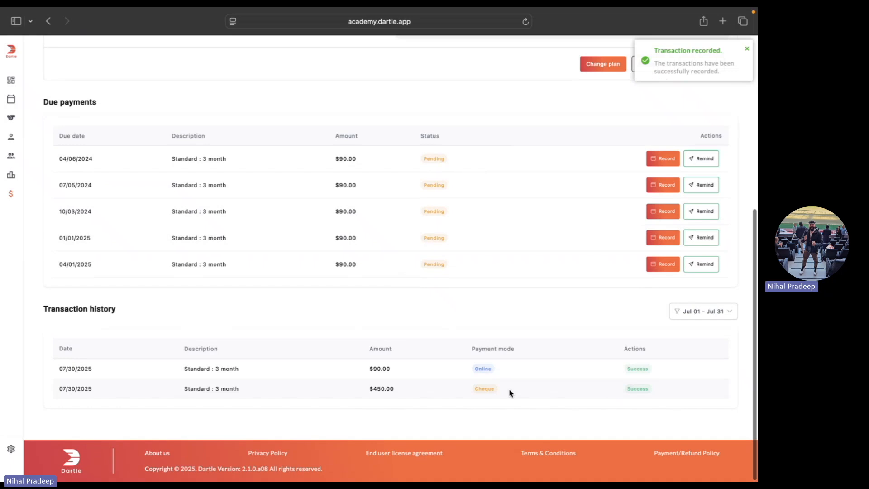
{"action": "scroll", "coordinate": [506, 270], "scroll_direction": "up", "scroll_amount": 1}
{"action": "scroll", "coordinate": [368, 347], "scroll_direction": "up", "scroll_amount": 8}
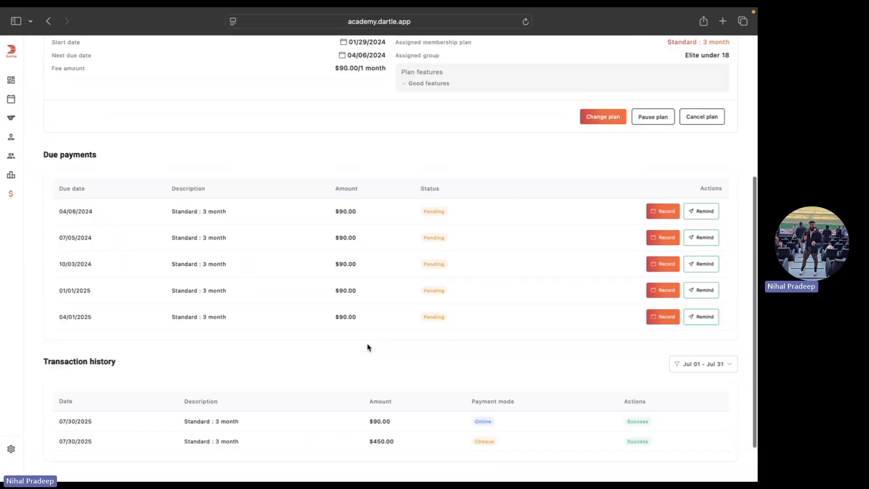